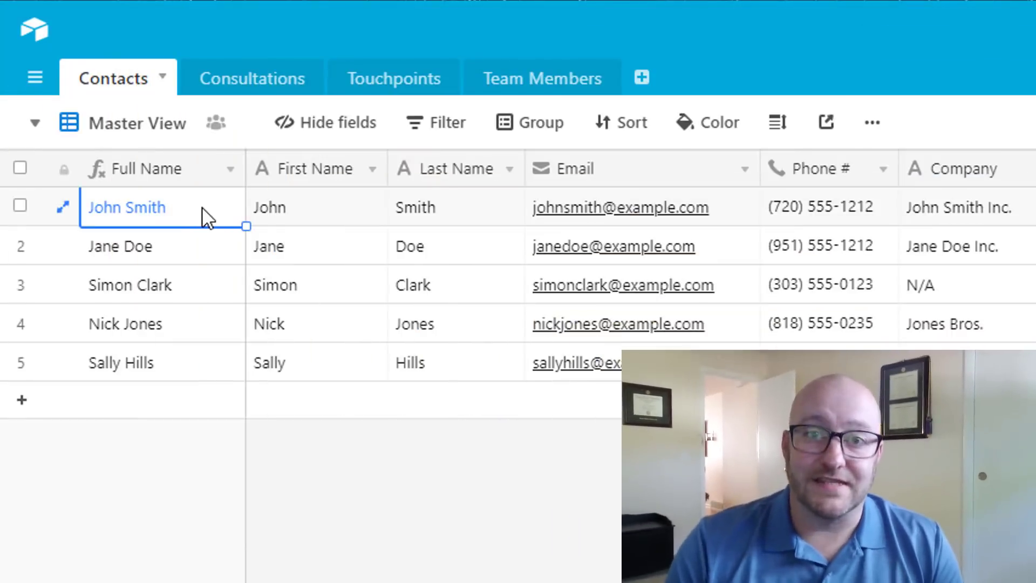
Review the formula behind the Name field in the Consultations table and close its settings
drag(284, 208, 950, 363)
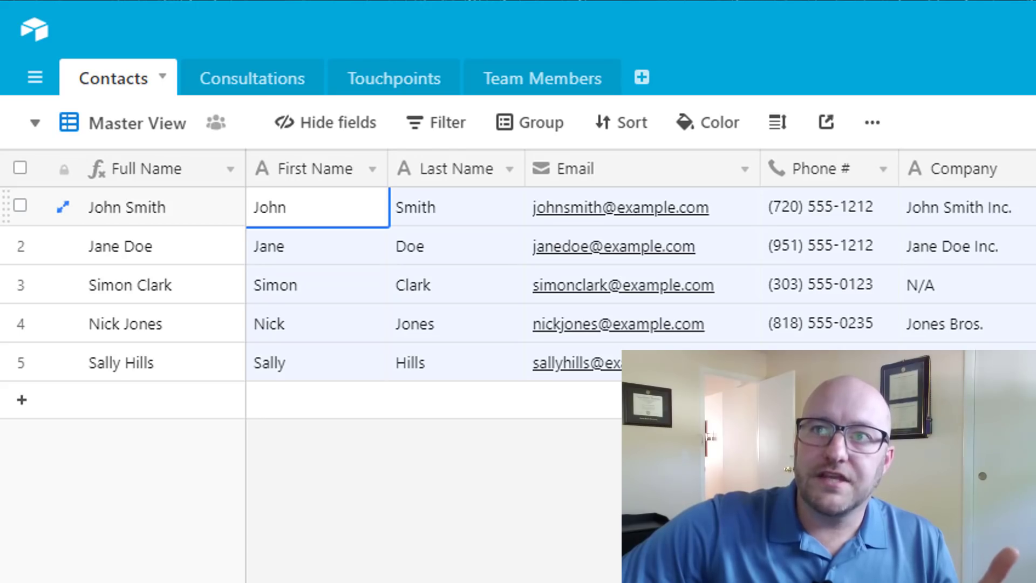
click(234, 89)
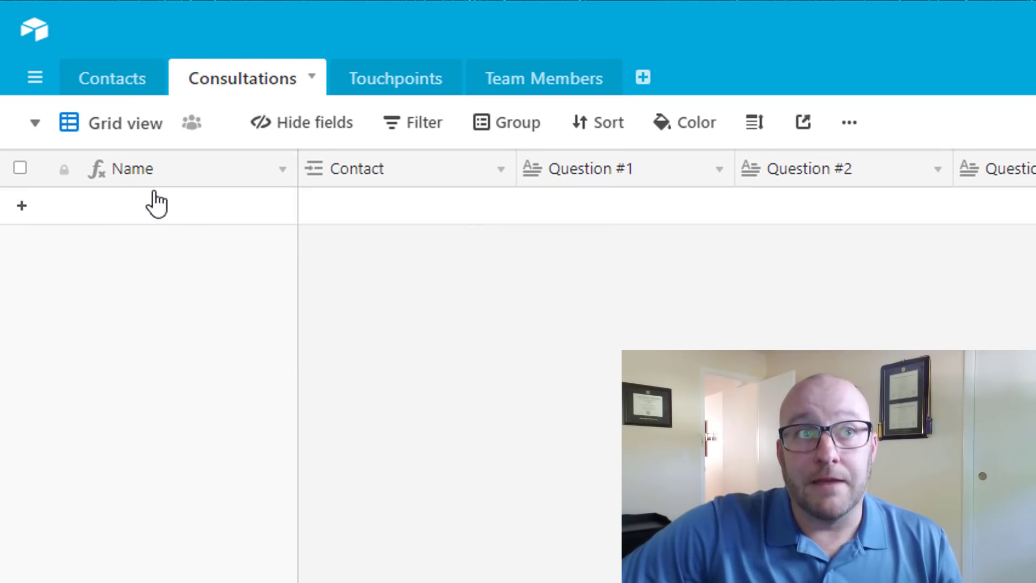
click(281, 169)
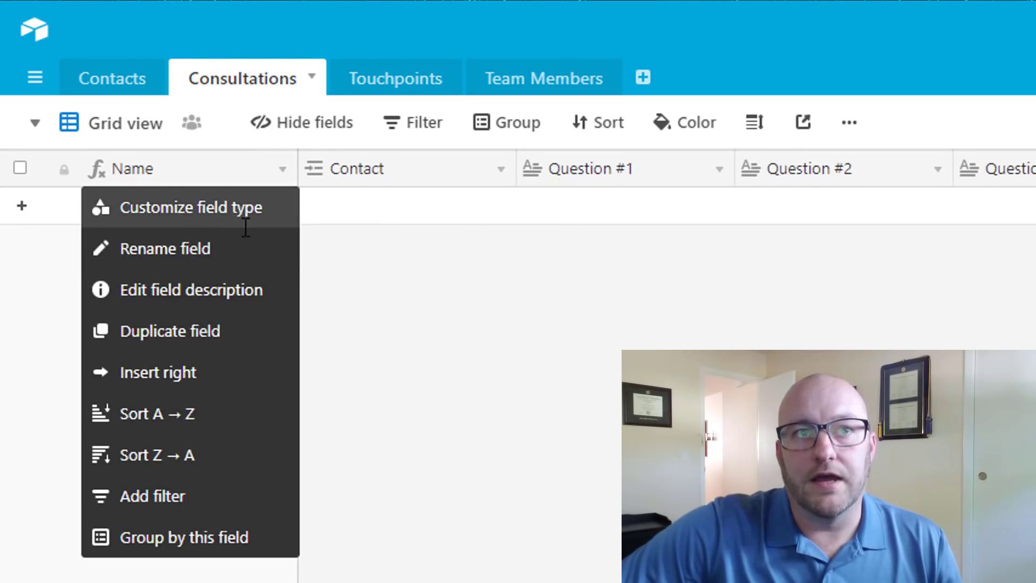
click(245, 227)
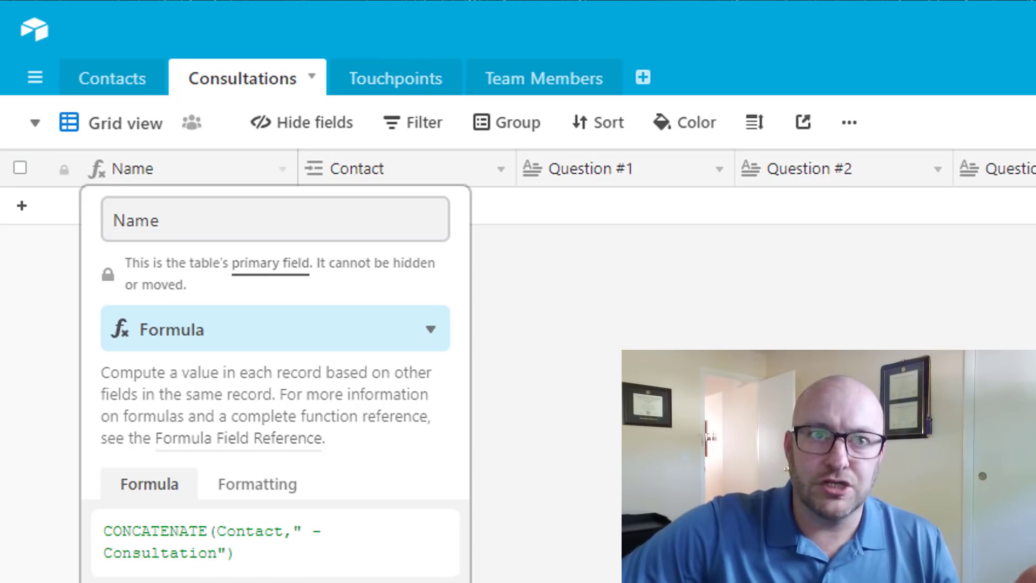
key(Return)
Add a record to the Consultations table and link it to the first contact
click(380, 216)
click(367, 221)
click(315, 206)
click(160, 166)
click(456, 384)
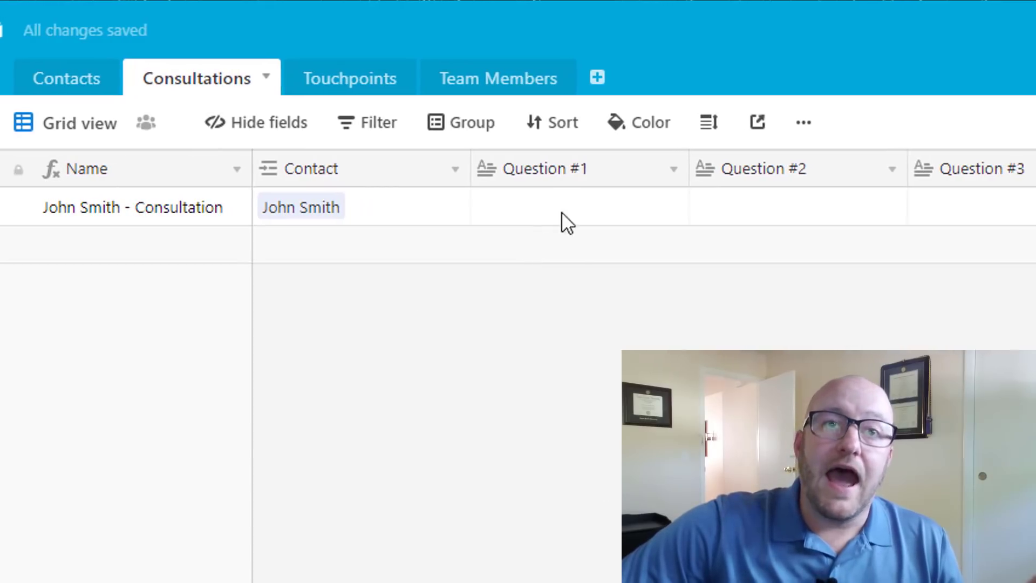
Remove the new consultation record so the Consultations table is empty again
click(609, 211)
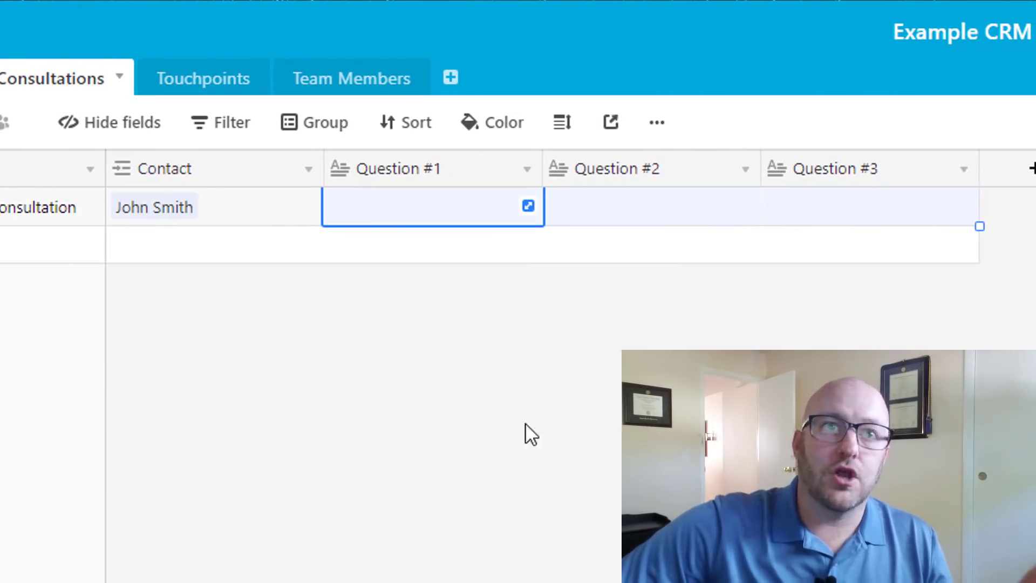
key(Escape)
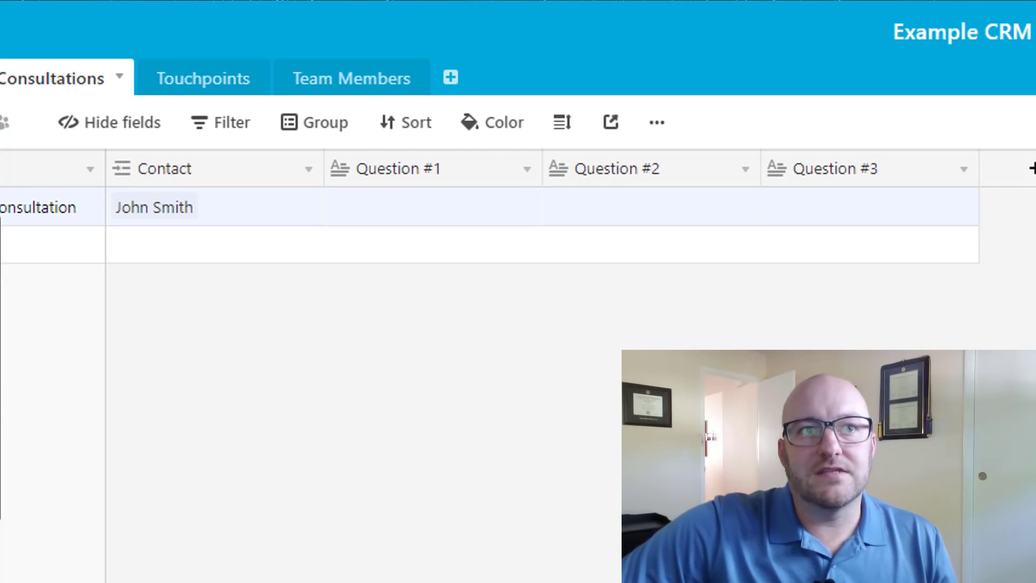
key(ctrl+z)
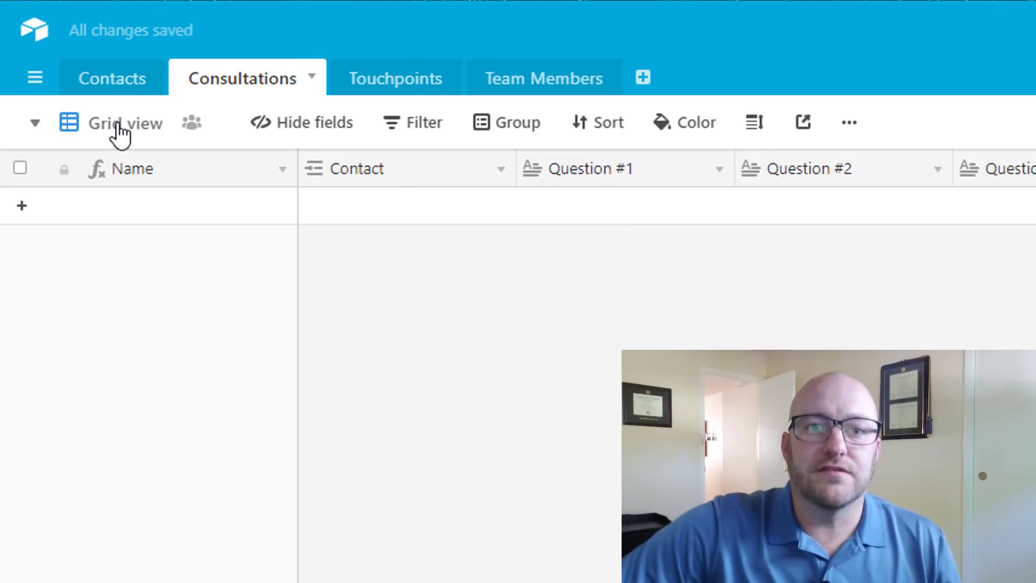
In the Consultation form view, add the help text "What system are you using now?" to Question #1
click(116, 128)
click(154, 233)
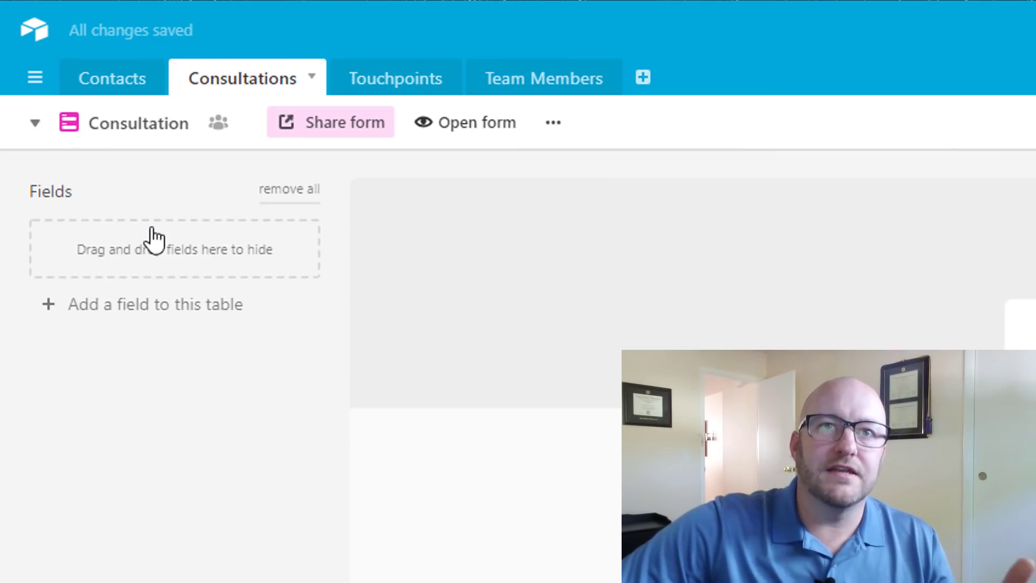
scroll(461, 496, down, 5)
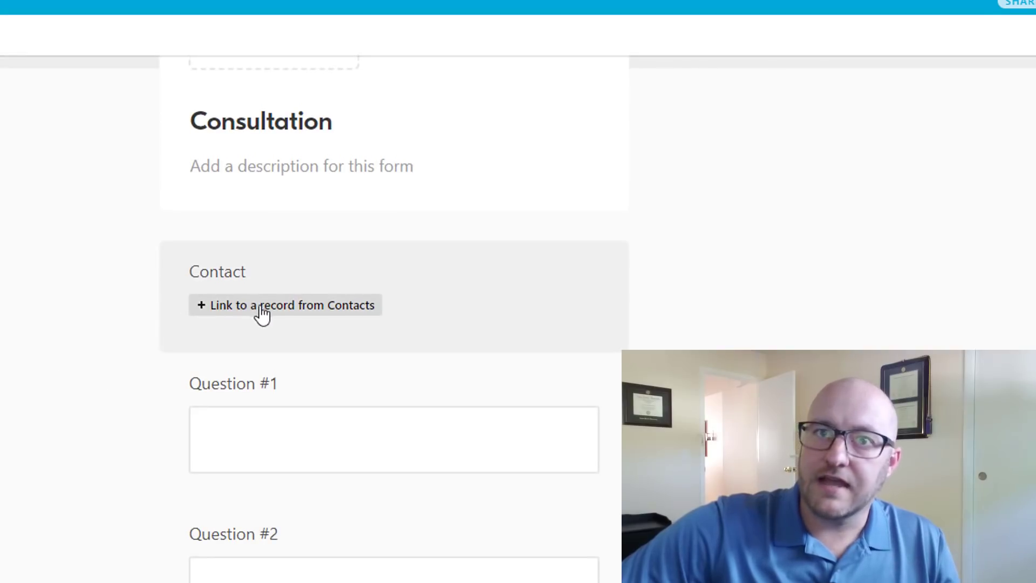
scroll(262, 313, down, 5)
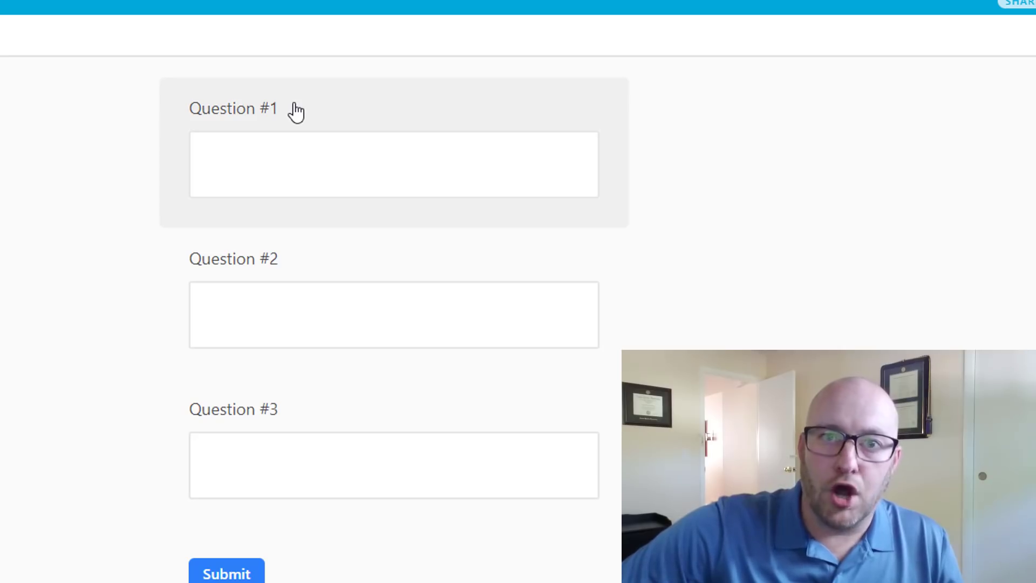
click(294, 111)
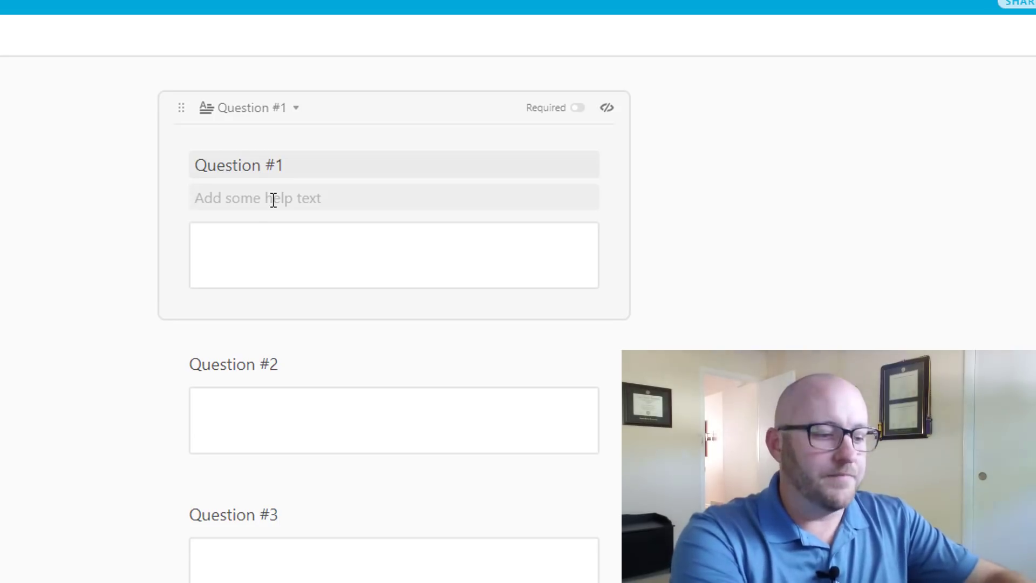
text(What syst)
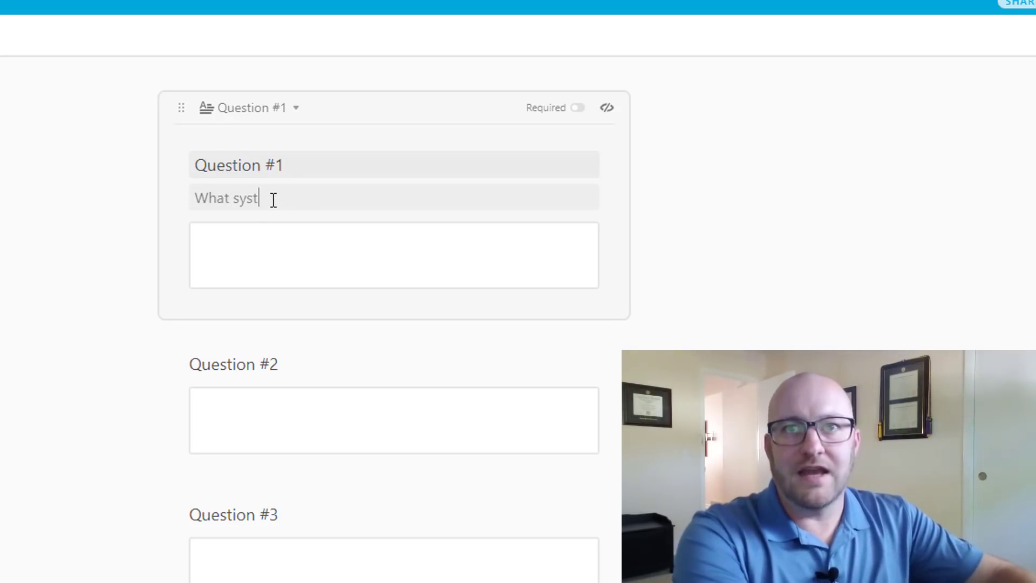
text(em are you using now?)
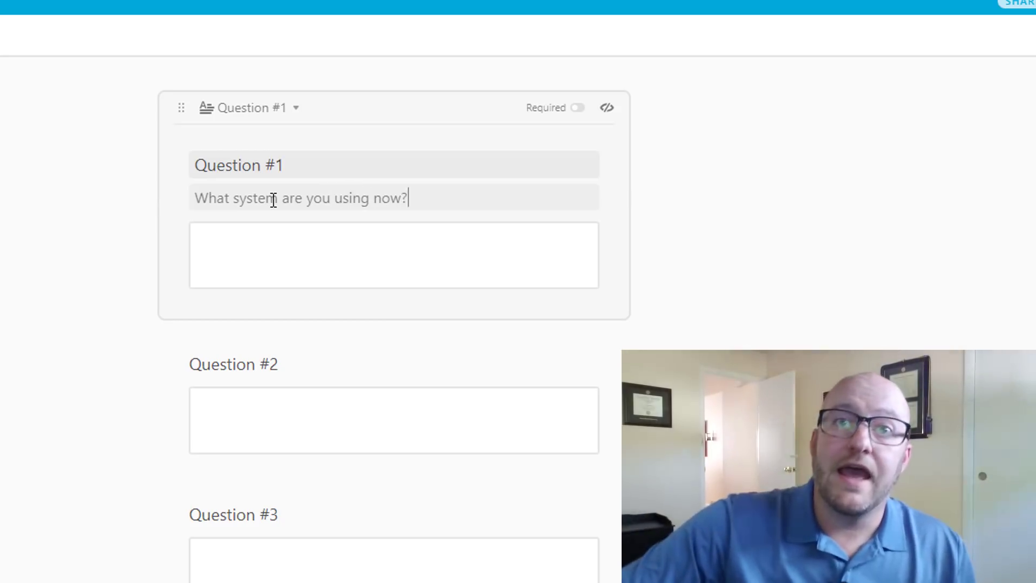
click(47, 319)
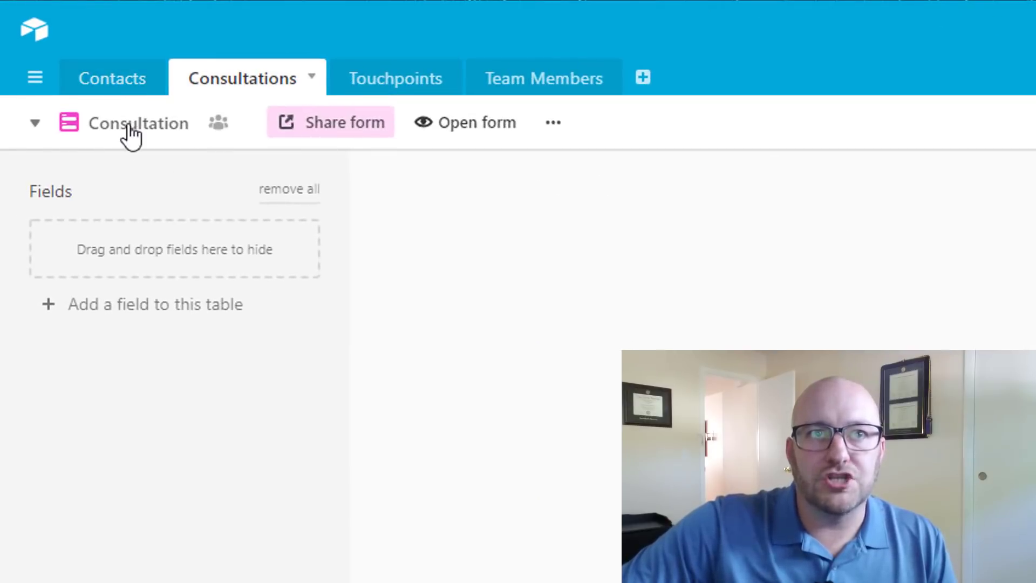
Return to the Contacts table and widen the Consultation URL column enough to read the full links
click(129, 135)
click(180, 129)
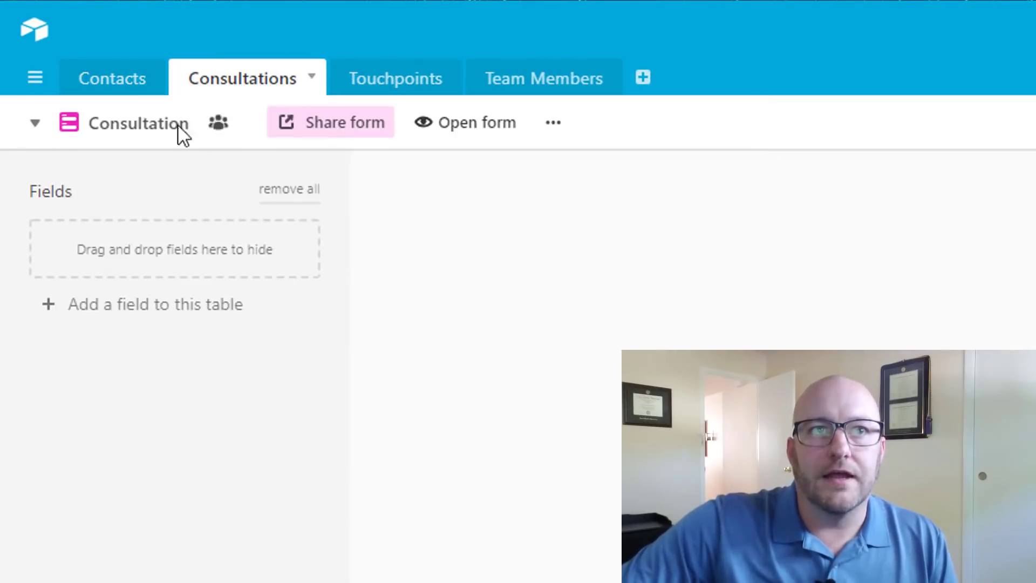
click(124, 79)
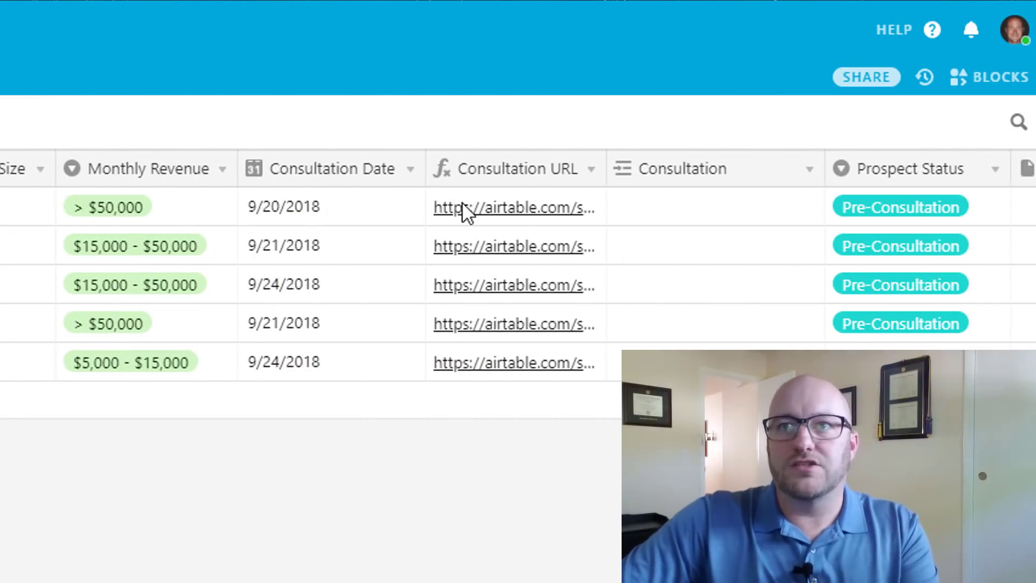
click(463, 210)
drag(708, 170, 962, 168)
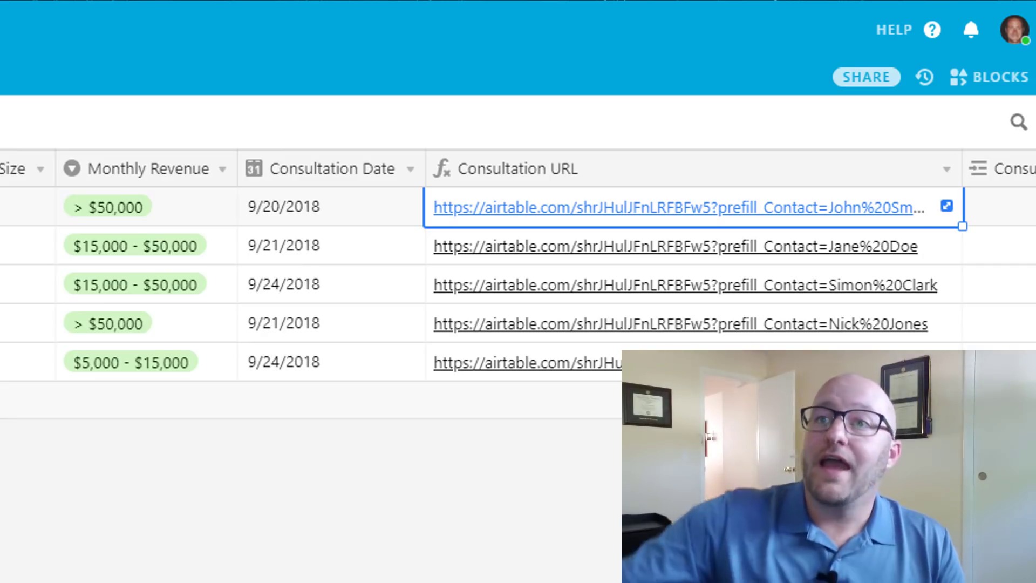
Examine the Consultation URL formula: the form's base link, the prefill_Contact parameter, and the first and last name fields
click(947, 170)
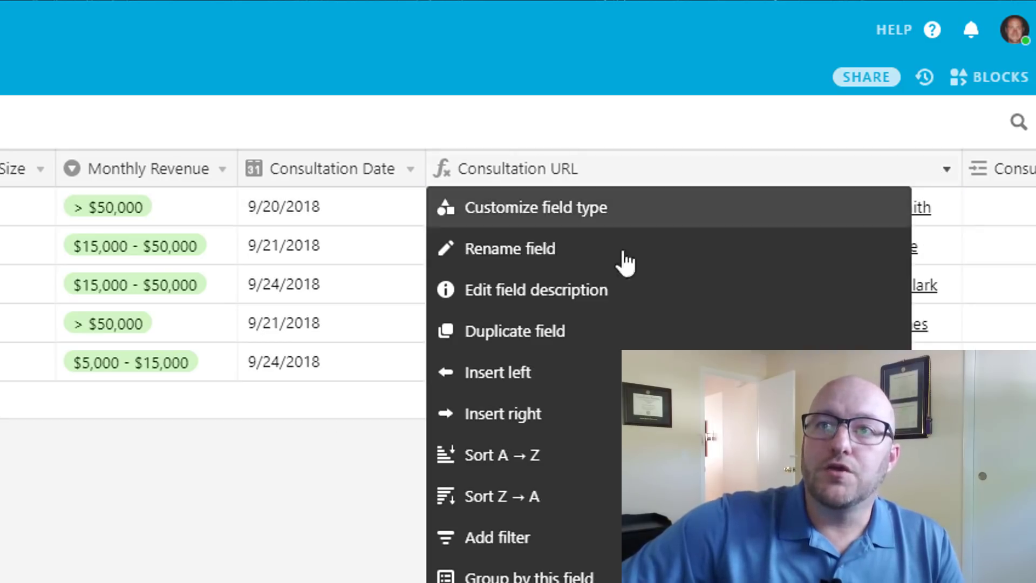
click(537, 213)
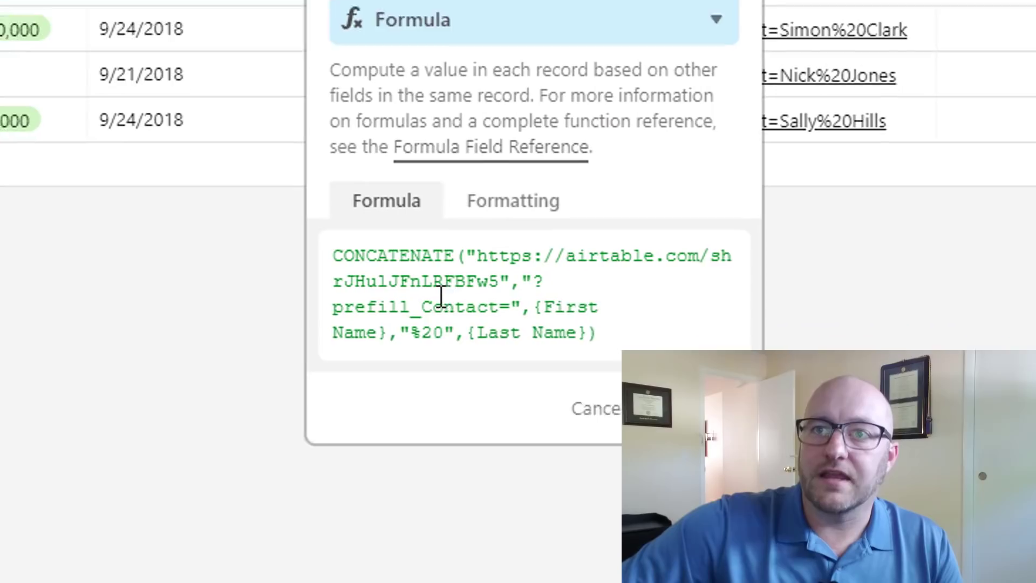
drag(466, 226, 487, 249)
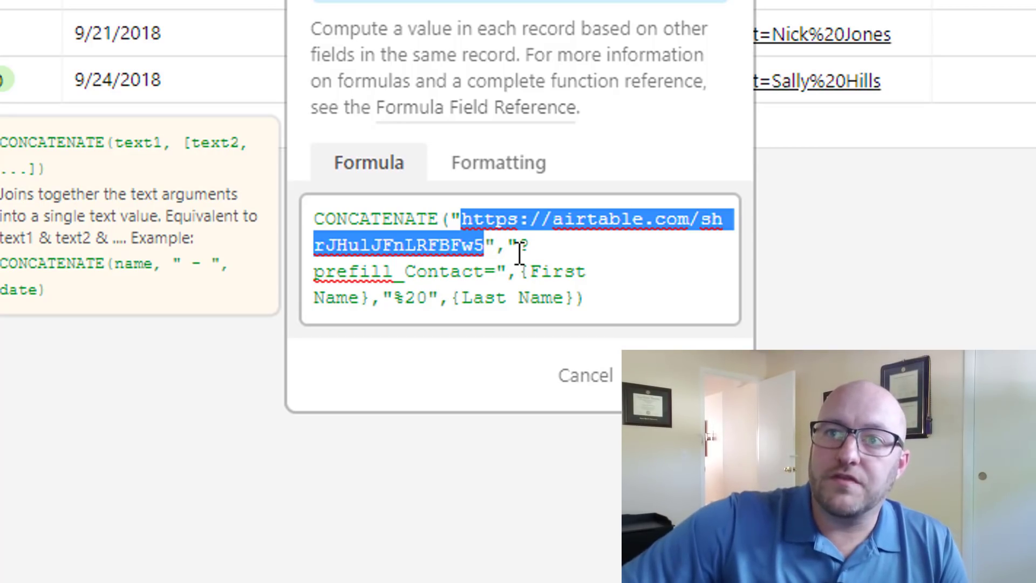
drag(520, 247, 500, 274)
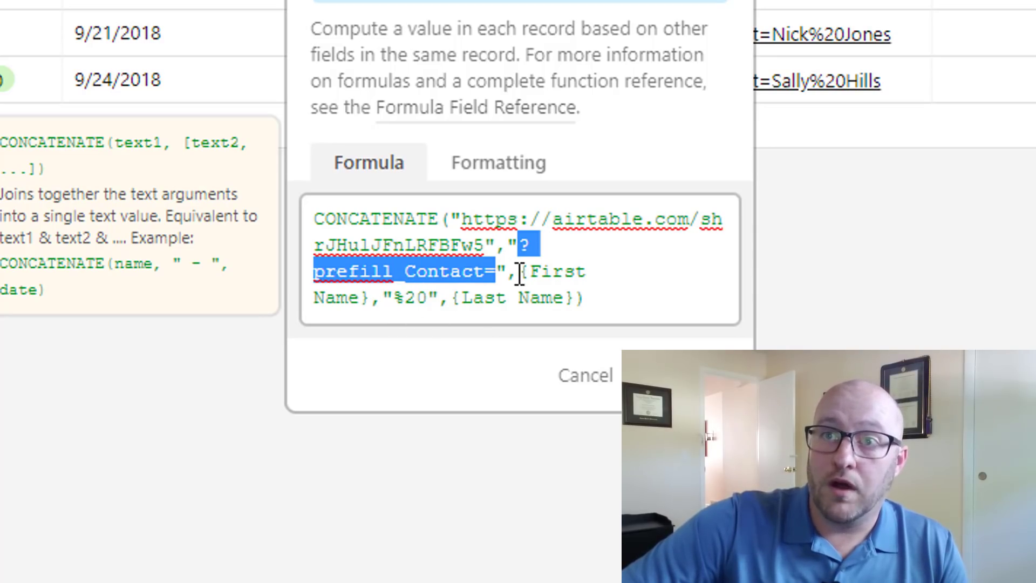
drag(527, 270, 573, 298)
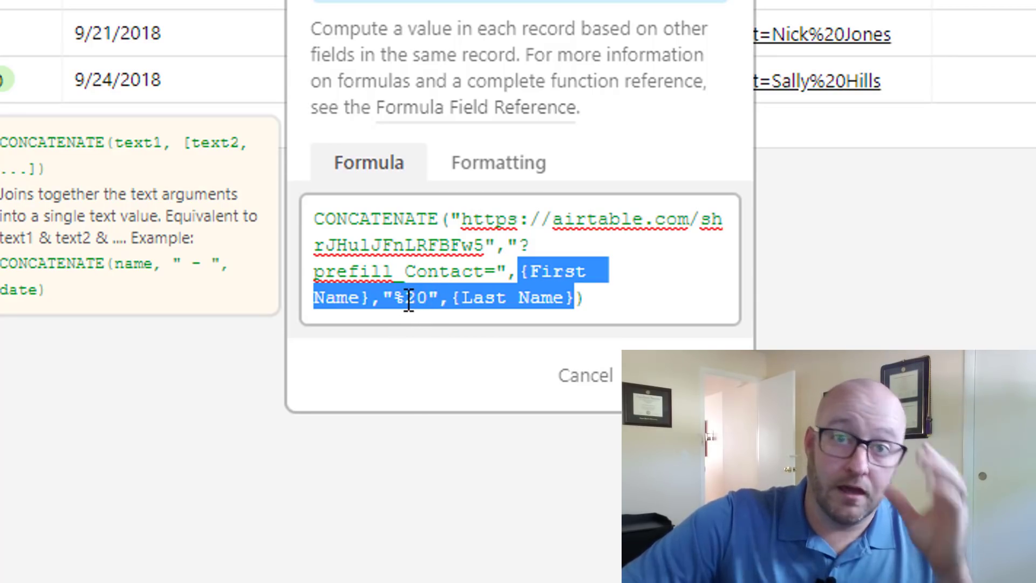
click(620, 288)
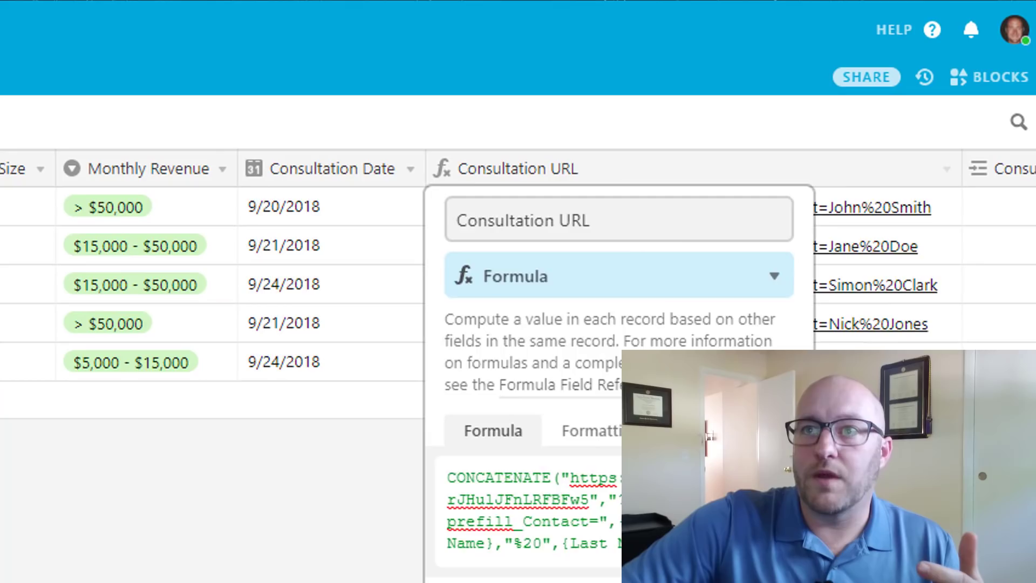
key(Return)
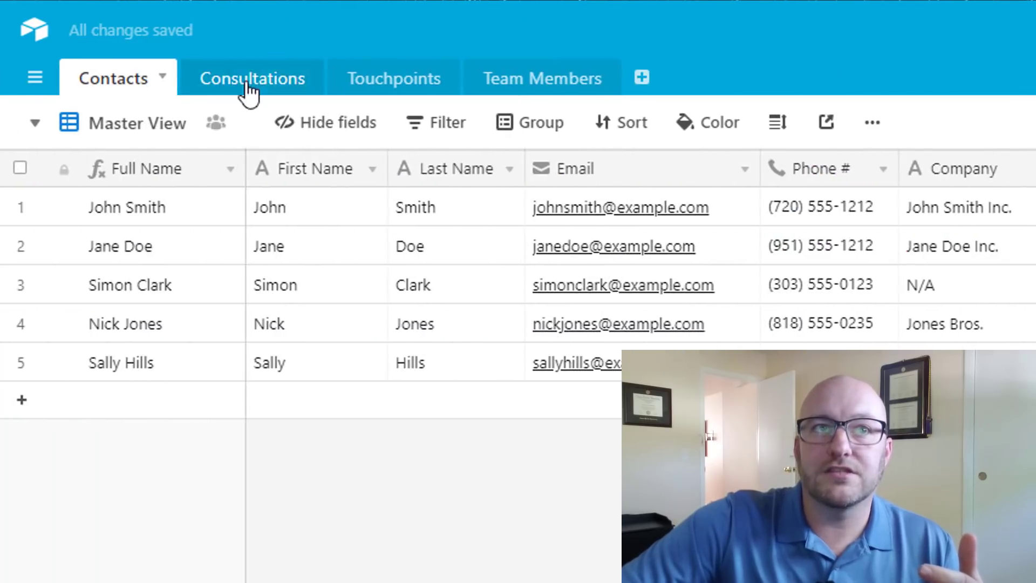
Switch the Consultations table from the Consultation form to the Grid view
click(249, 92)
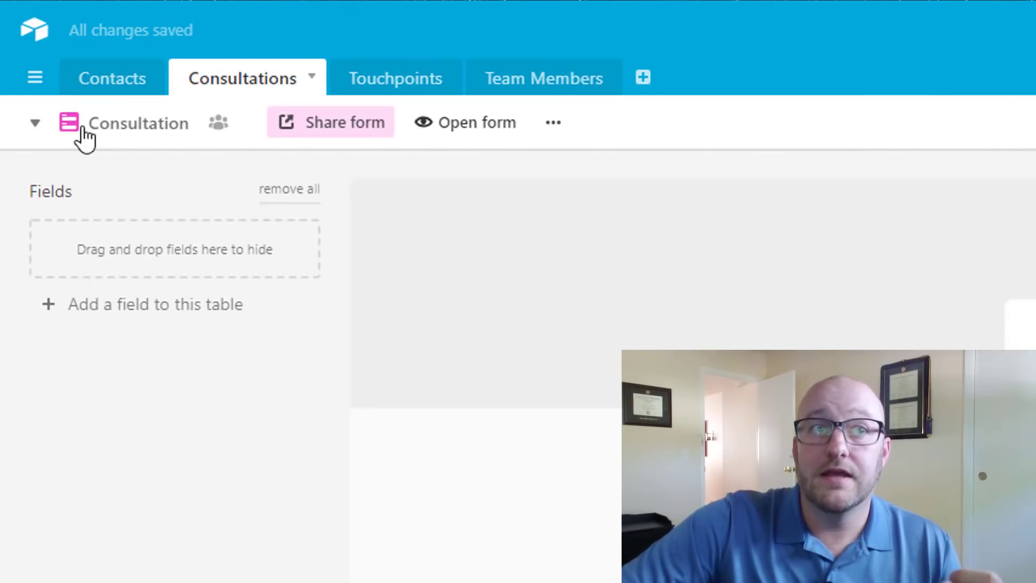
click(81, 130)
click(149, 191)
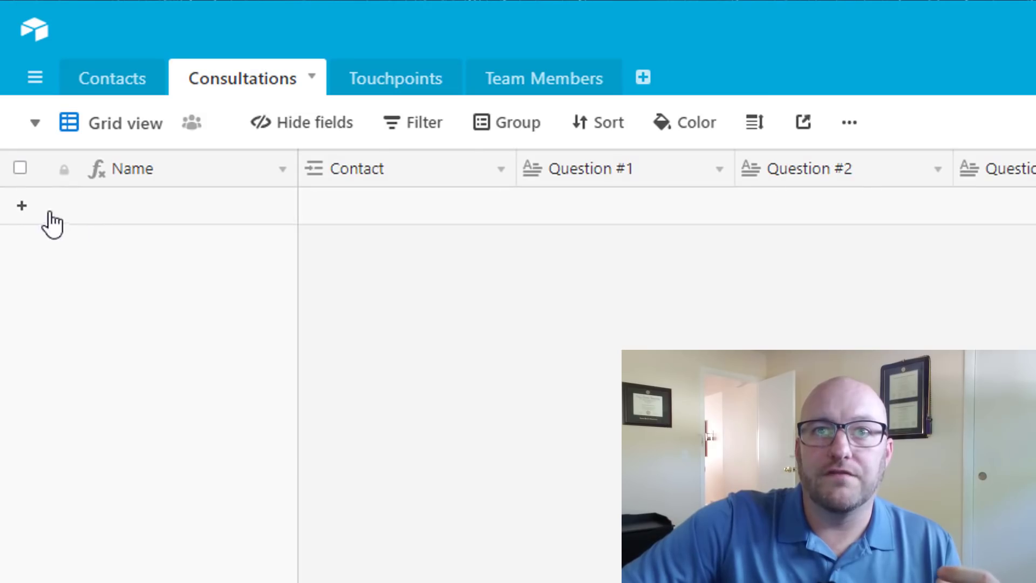
Open the prefilled consultation form from the first contact's Consultation URL in the Contacts table
click(115, 88)
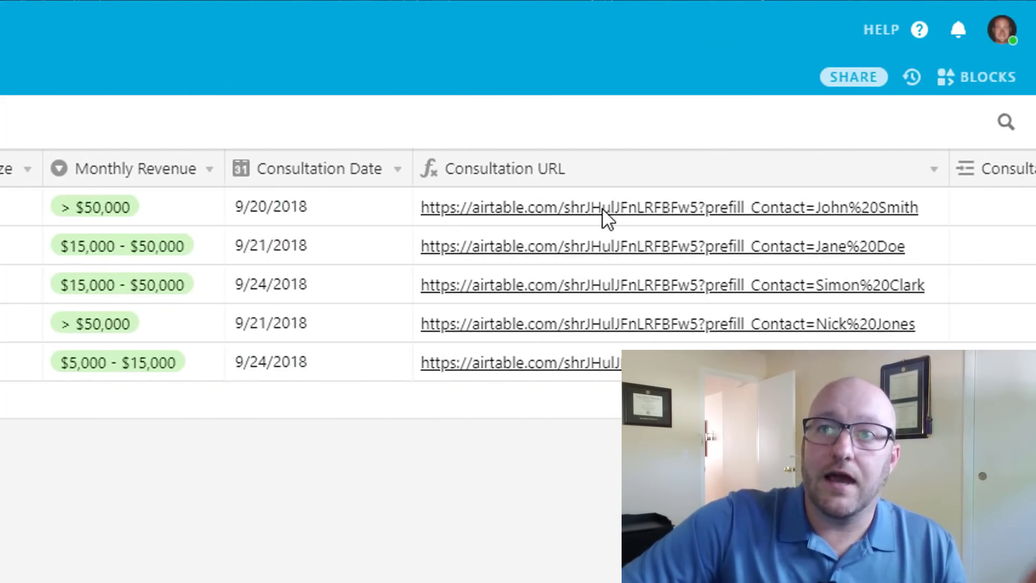
click(604, 216)
click(603, 210)
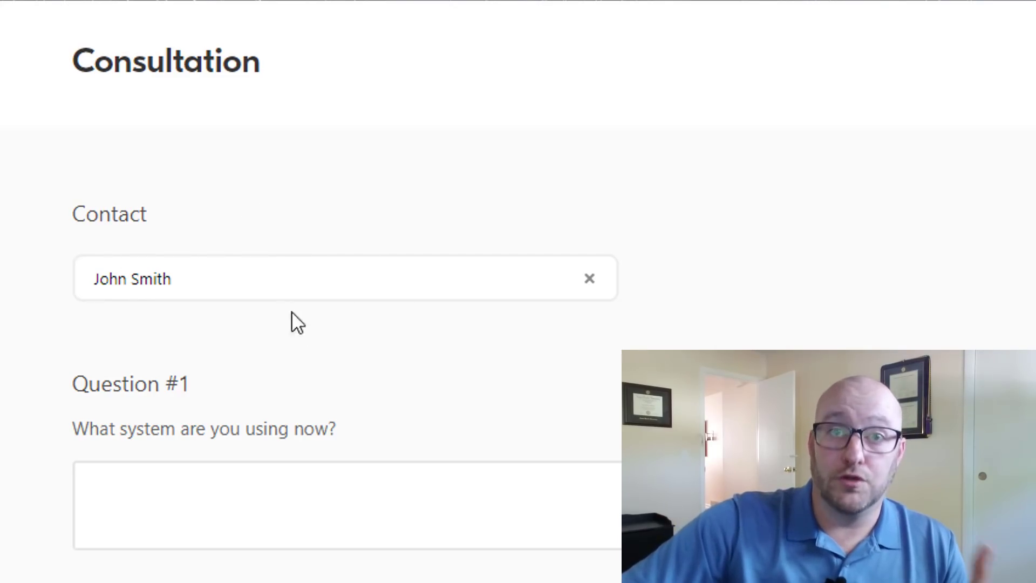
Answer Question #1 with "Pipedrive", leave the other questions blank, and submit the consultation form
click(255, 487)
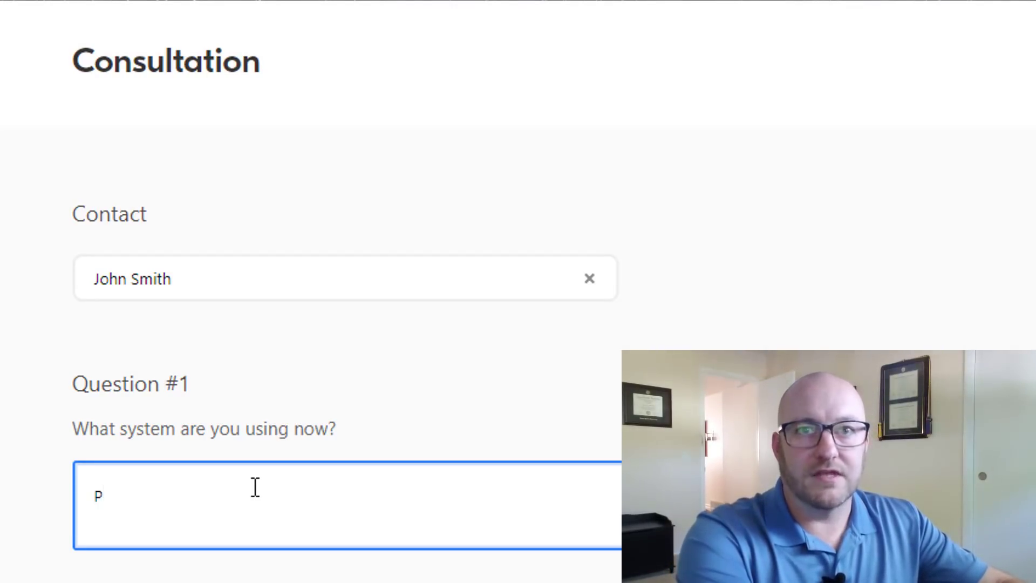
text(Pipedrive)
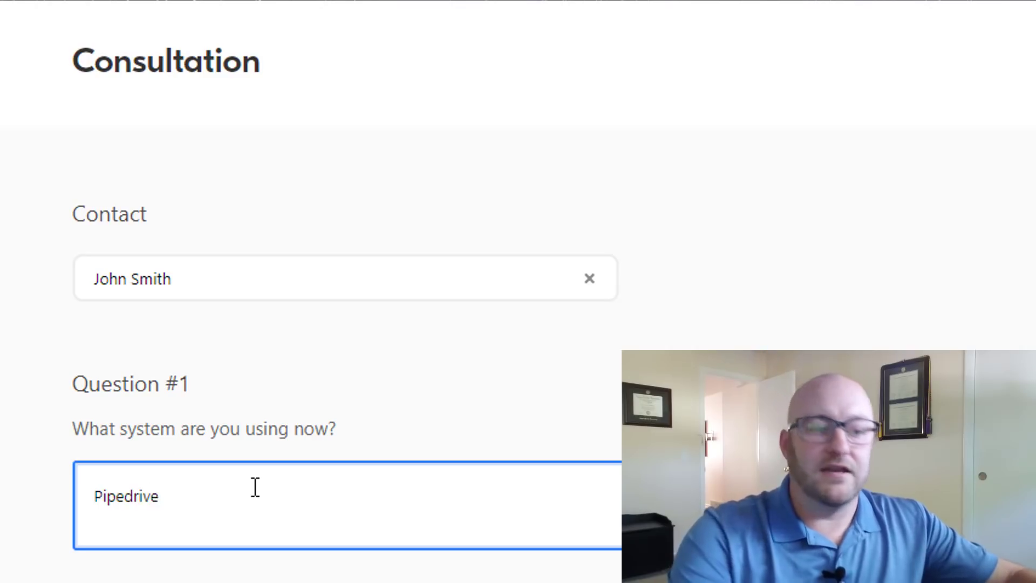
key(Tab)
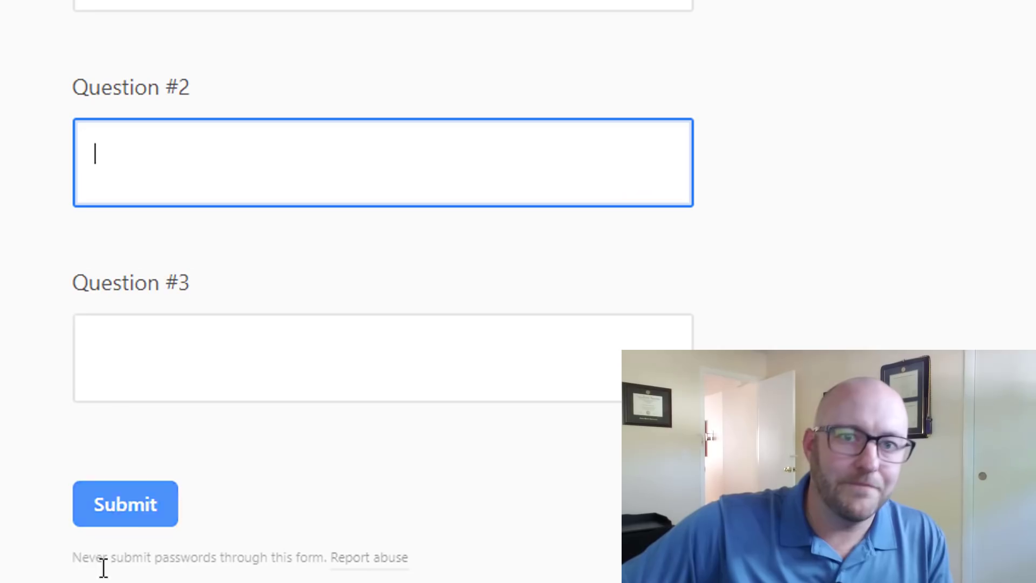
click(131, 513)
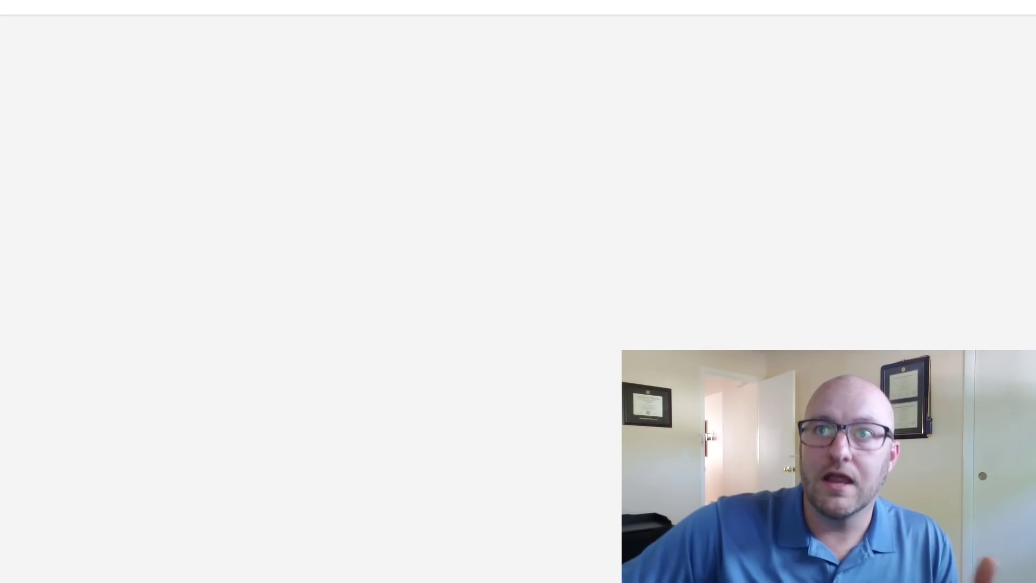
Check the first contact's Consultation field for the linked consultation record in the Contacts table
key(Right)
key(Right)
key(Right)
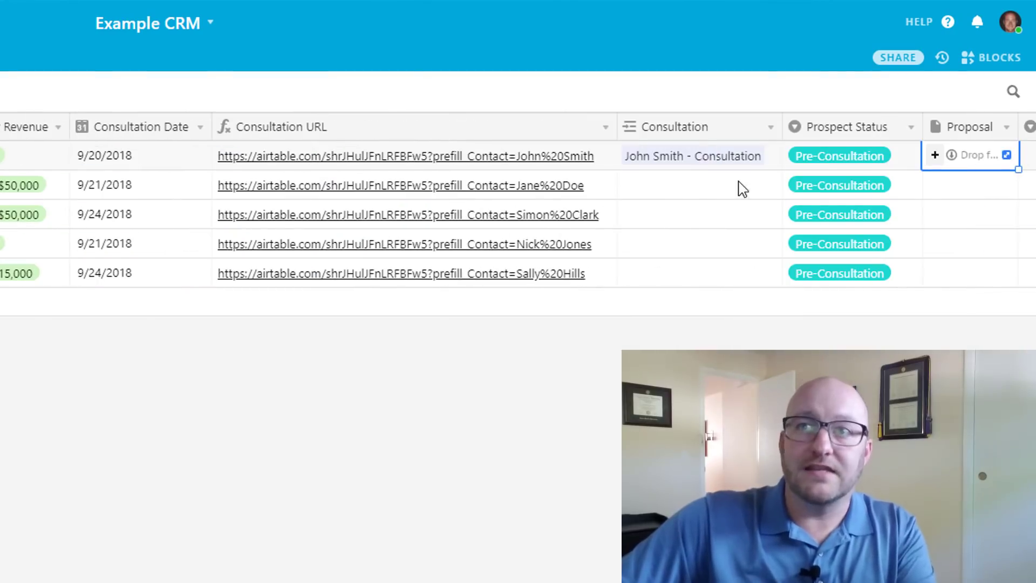
click(703, 166)
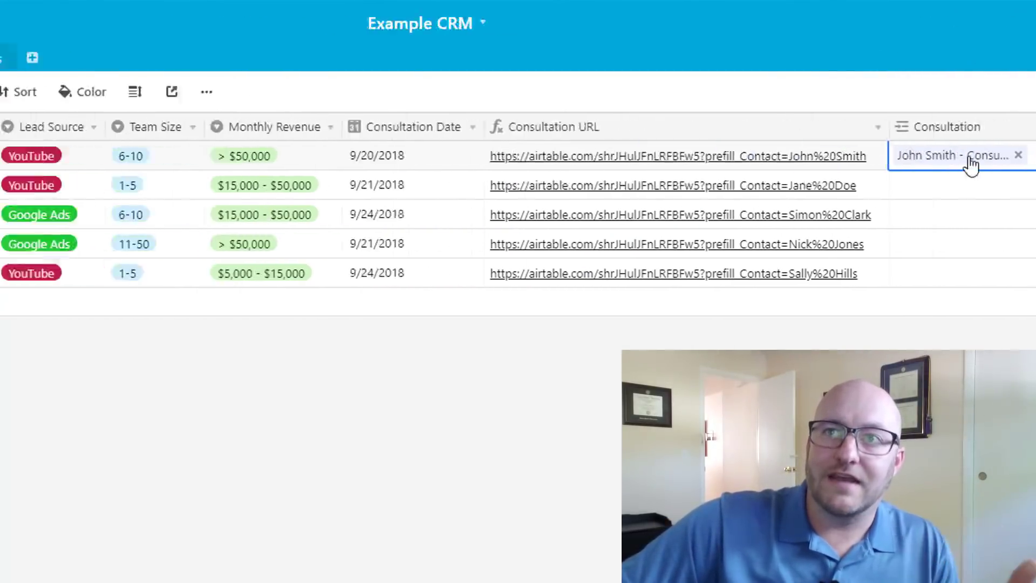
Check the newly submitted consultation record in the Consultations table and return to the Contacts table
click(215, 60)
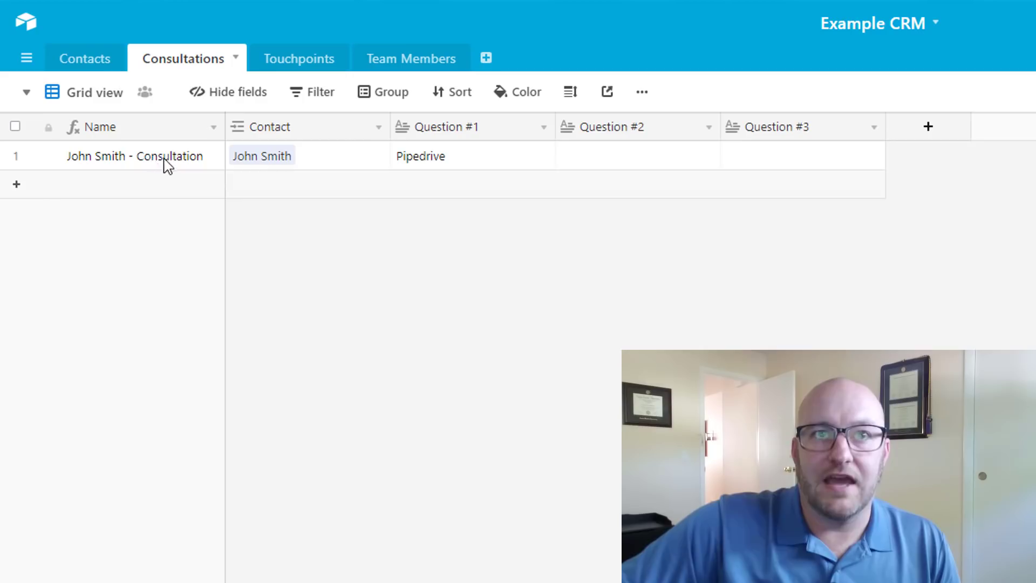
click(85, 59)
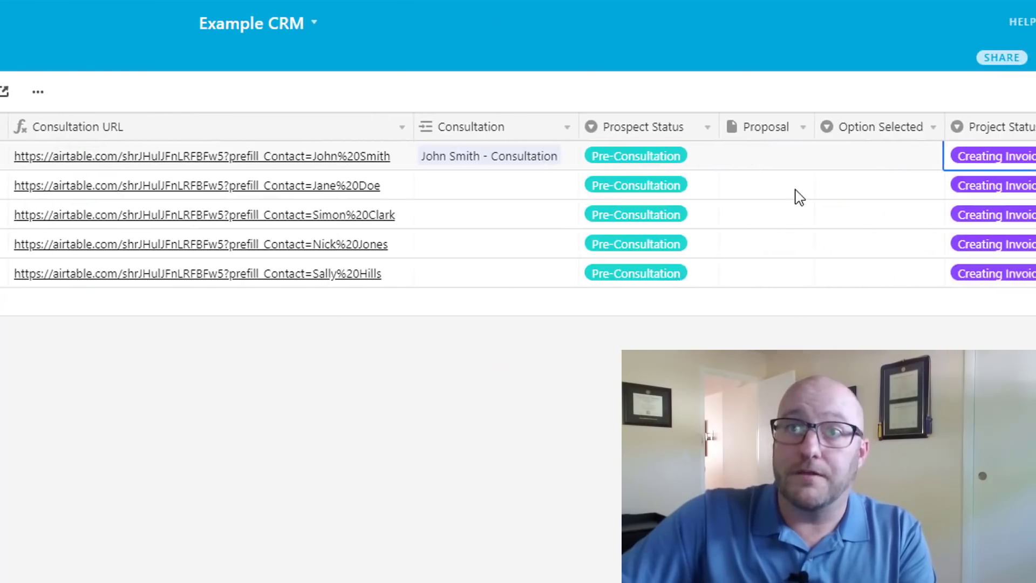
Review the single-select options configured for the Prospect Status field in the Contacts table
key(Right)
key(Right)
key(Right)
key(Left)
key(Left)
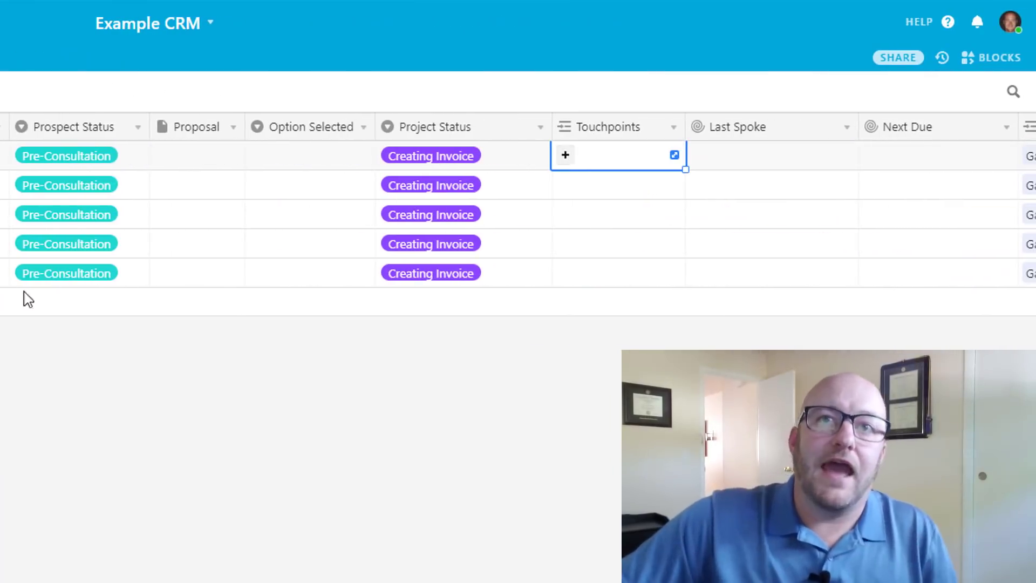
click(137, 128)
click(118, 158)
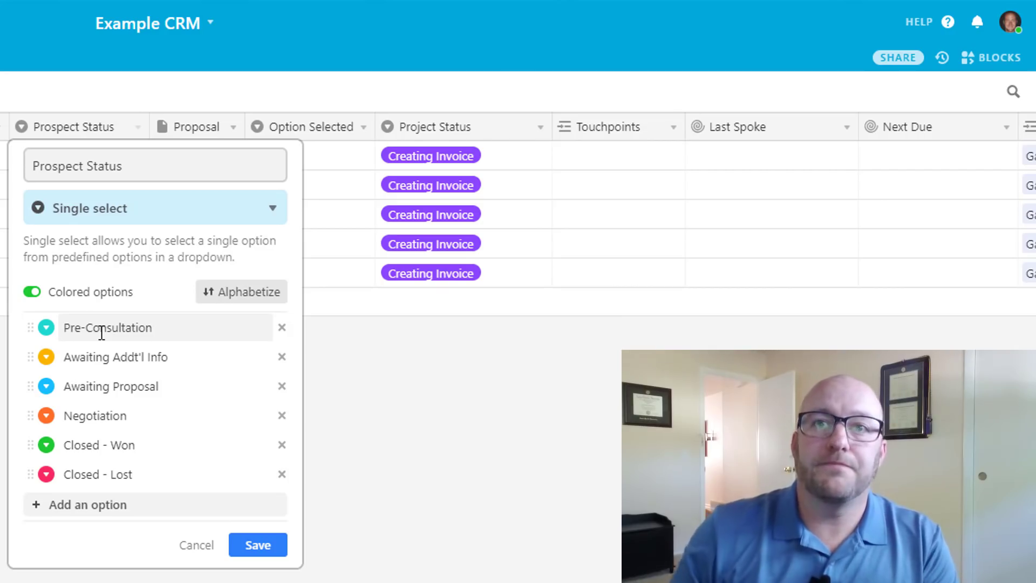
click(286, 549)
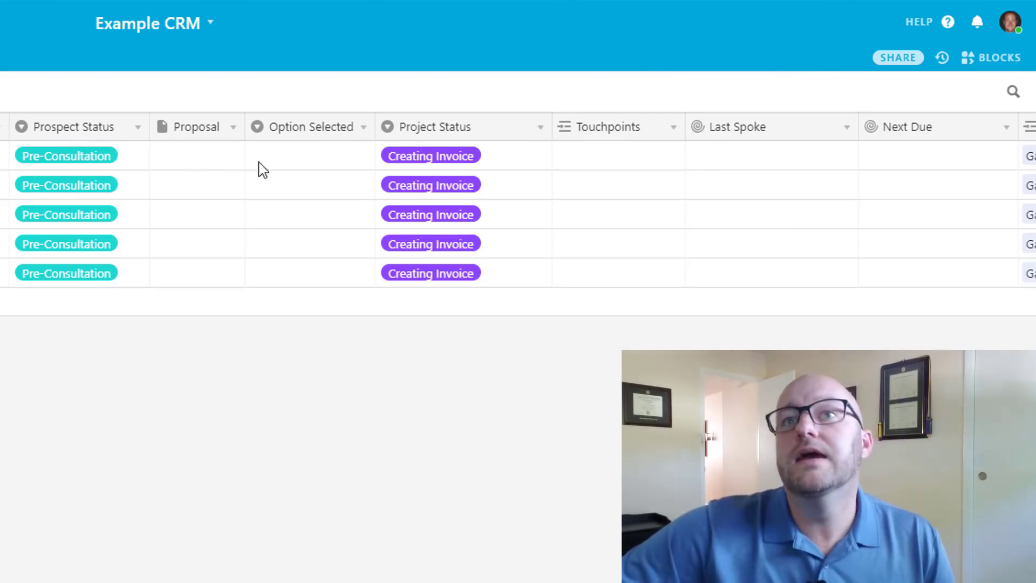
View the available choices in the first contact's Option Selected field without choosing one
click(294, 162)
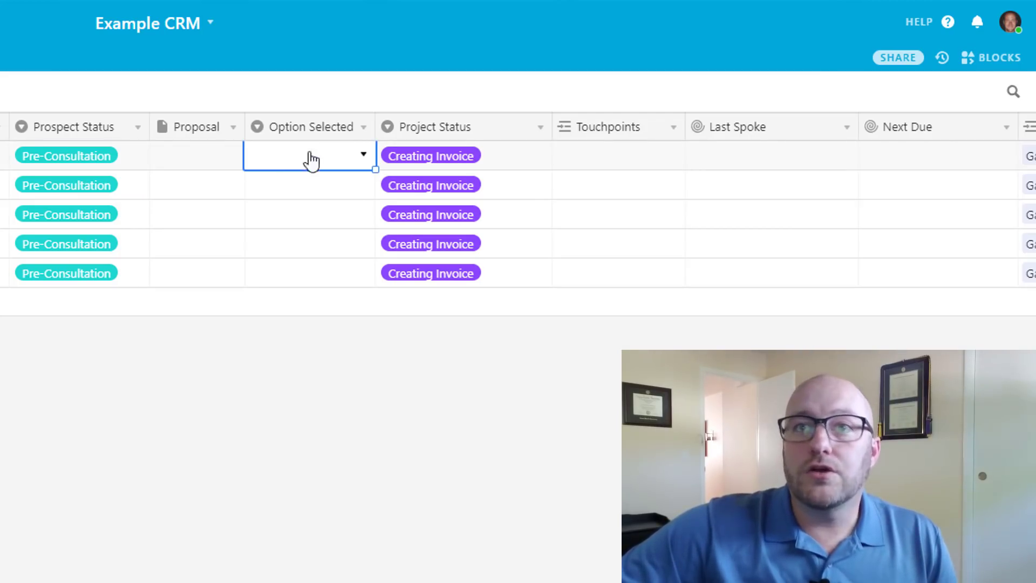
click(364, 156)
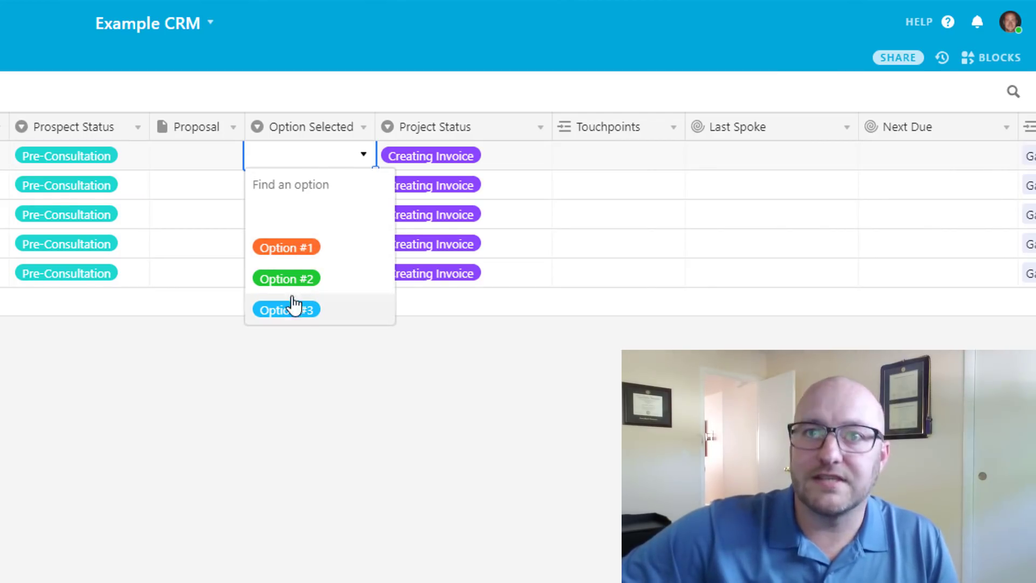
click(300, 398)
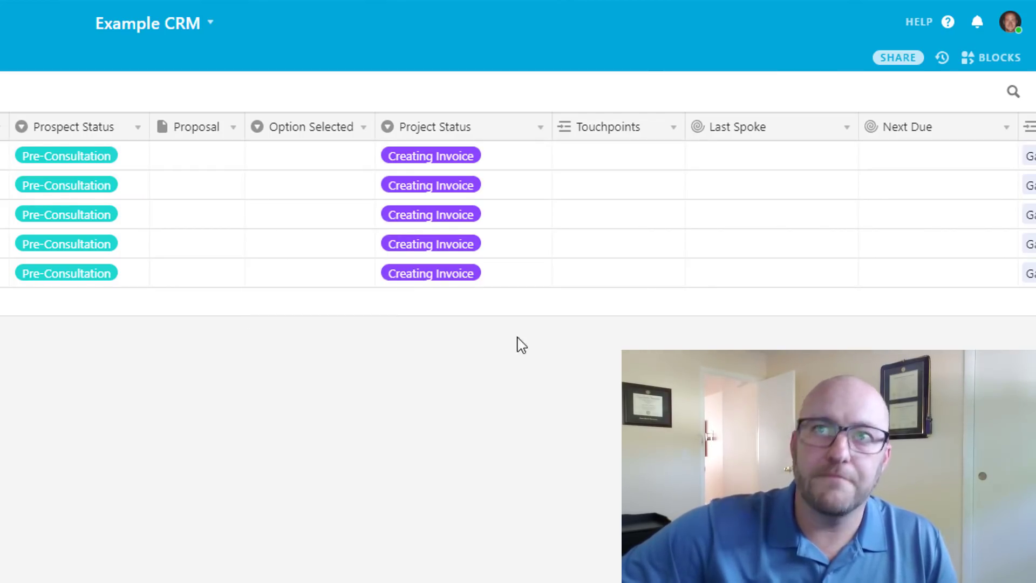
Review the single-select options configured for the Project Status field
click(519, 168)
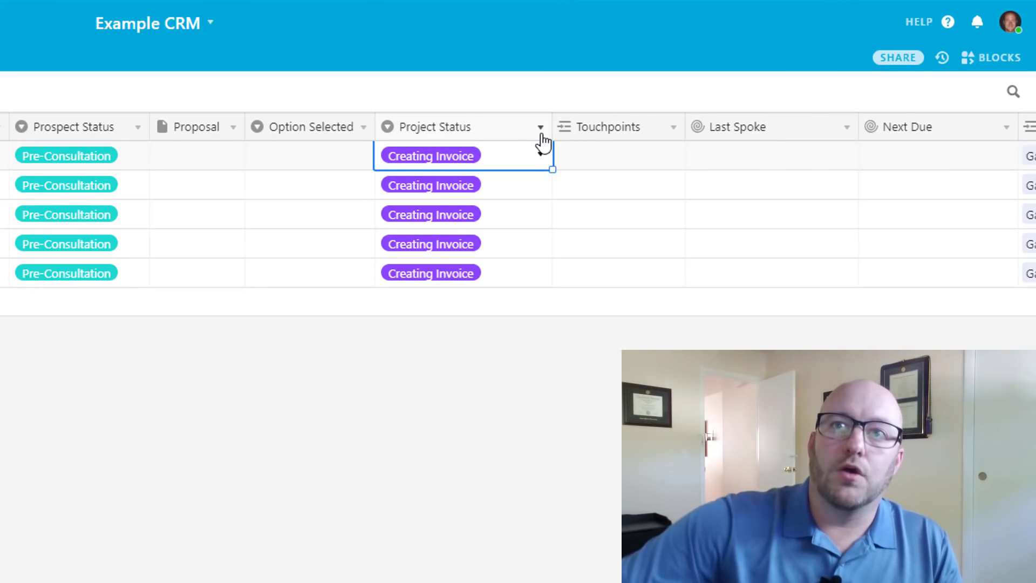
click(540, 127)
click(511, 161)
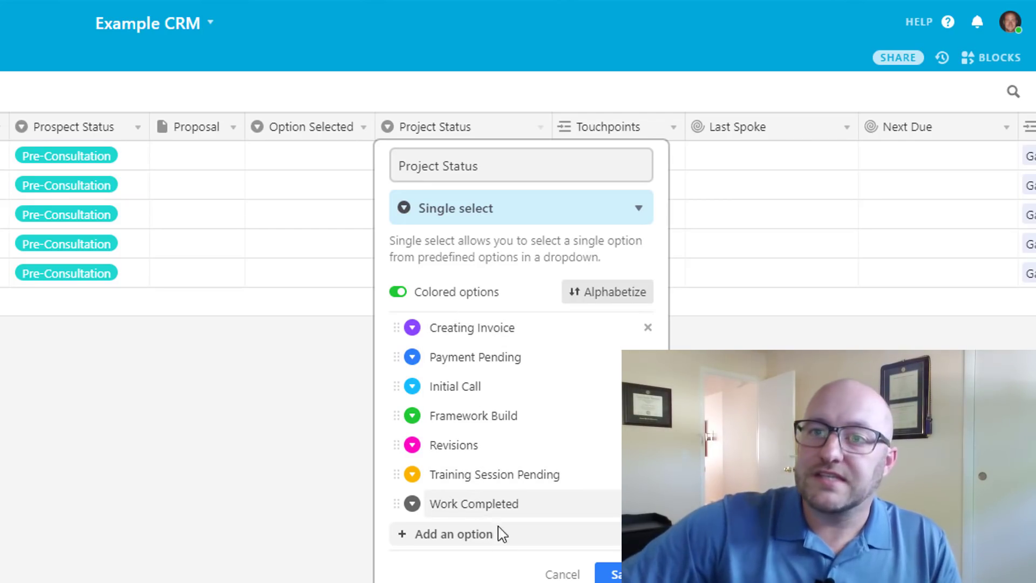
click(608, 574)
Inspect the first contact's Touchpoints, Last Spoke, Next Due and Team Member in Charge fields
click(615, 162)
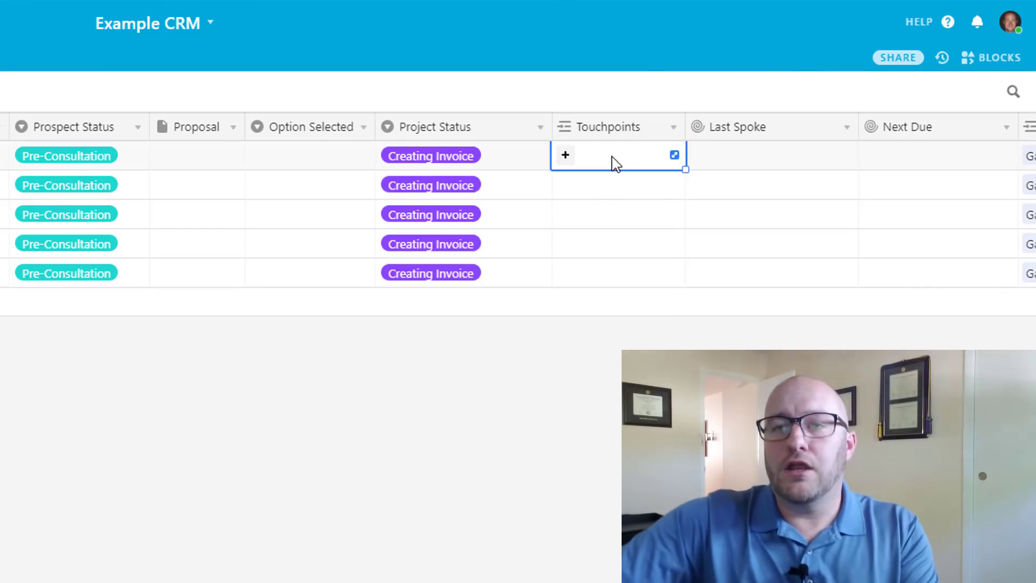
key(Right)
key(Right)
key(Right)
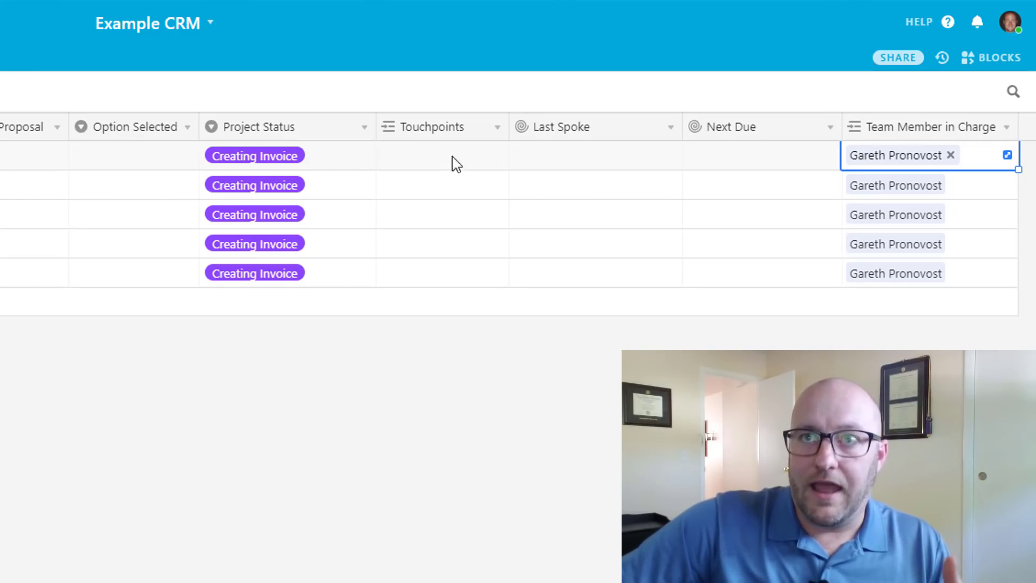
click(556, 171)
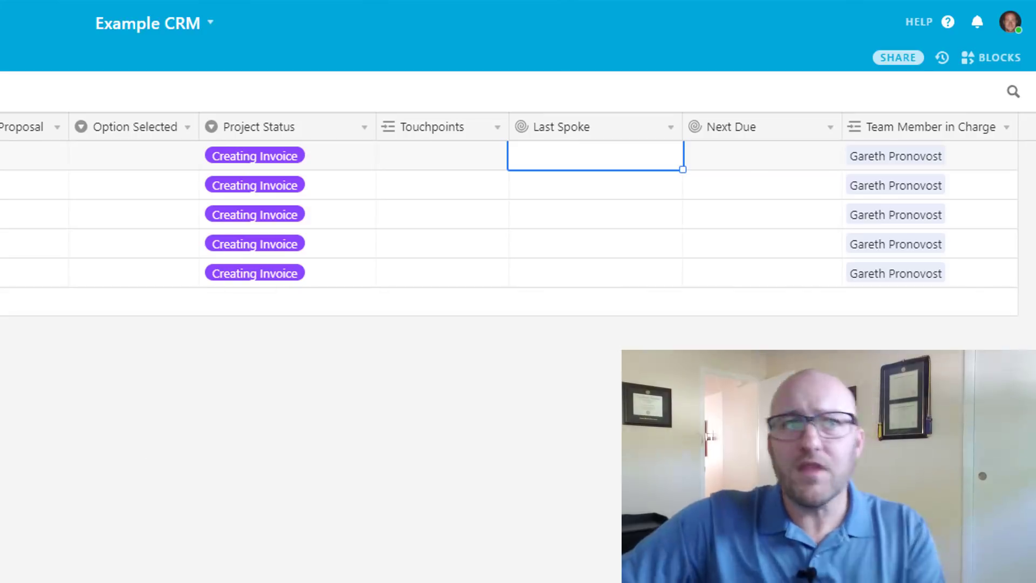
key(Escape)
Look over the first contact's record across the Master View, from the name and company fields to Project Status
scroll(507, 216, left, 10)
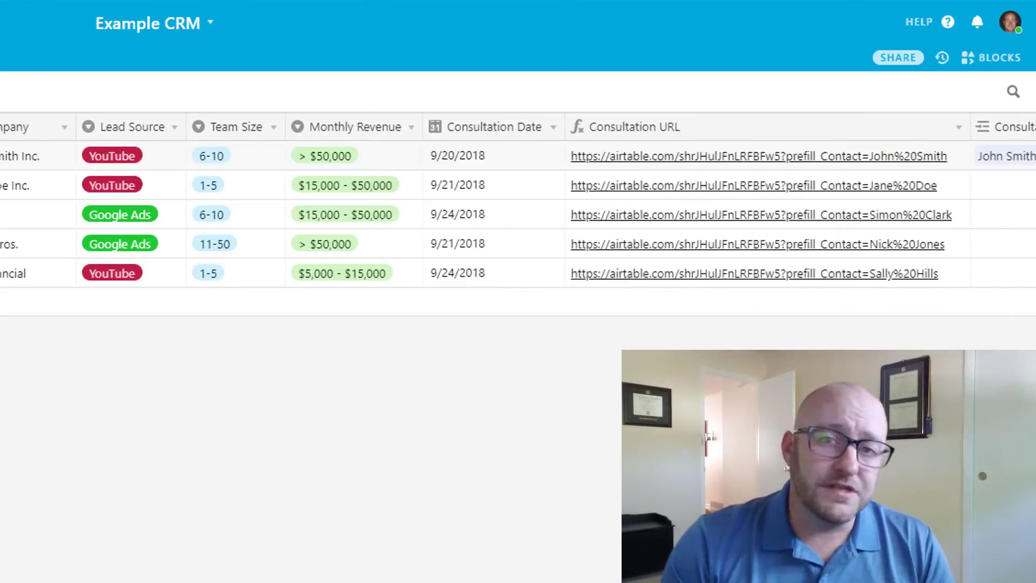
click(149, 168)
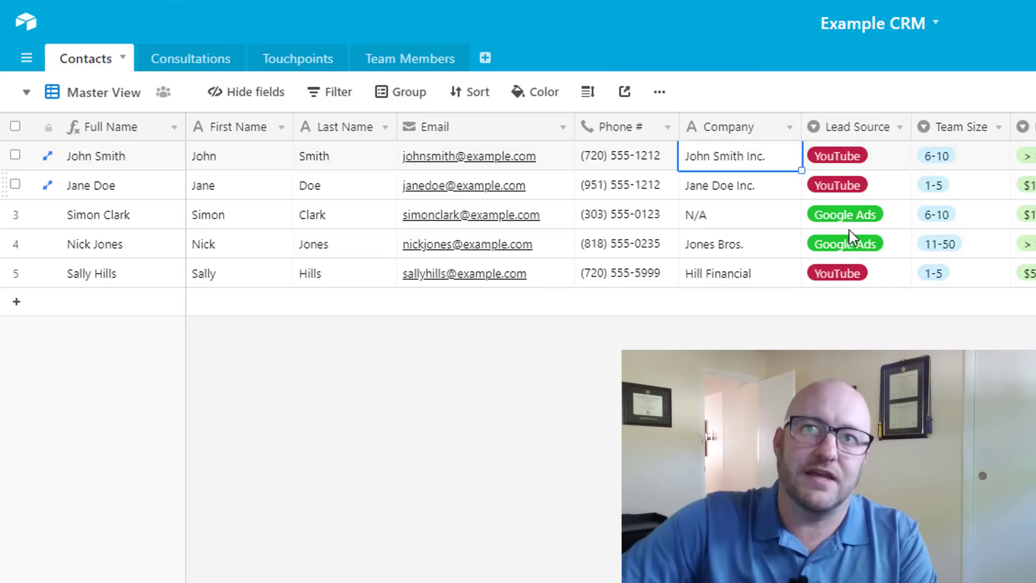
scroll(793, 261, right, 10)
key(Left)
key(Left)
key(Left)
key(Left)
key(Left)
key(Left)
key(Left)
key(Left)
key(Left)
key(Left)
key(Left)
key(Left)
key(Left)
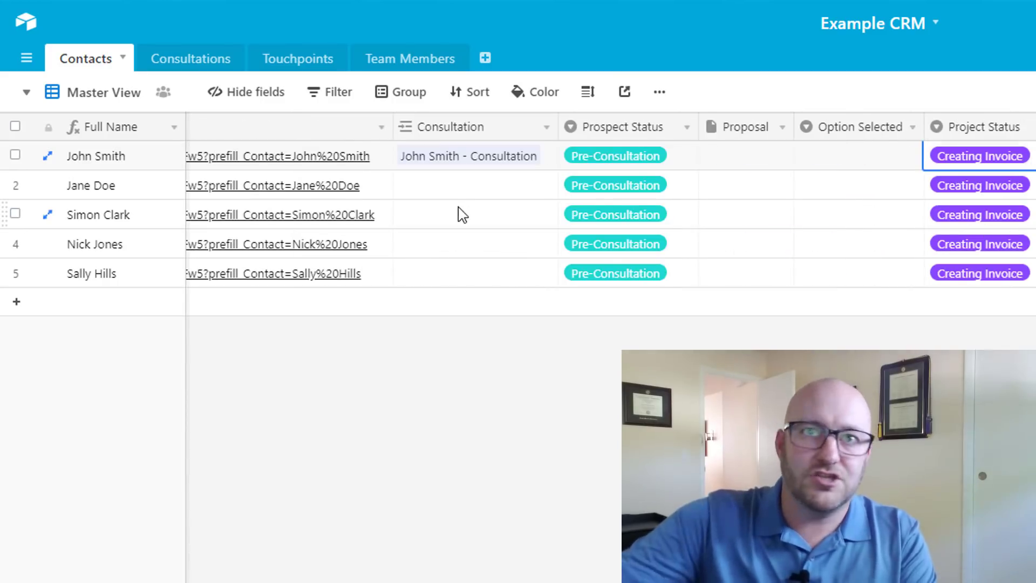
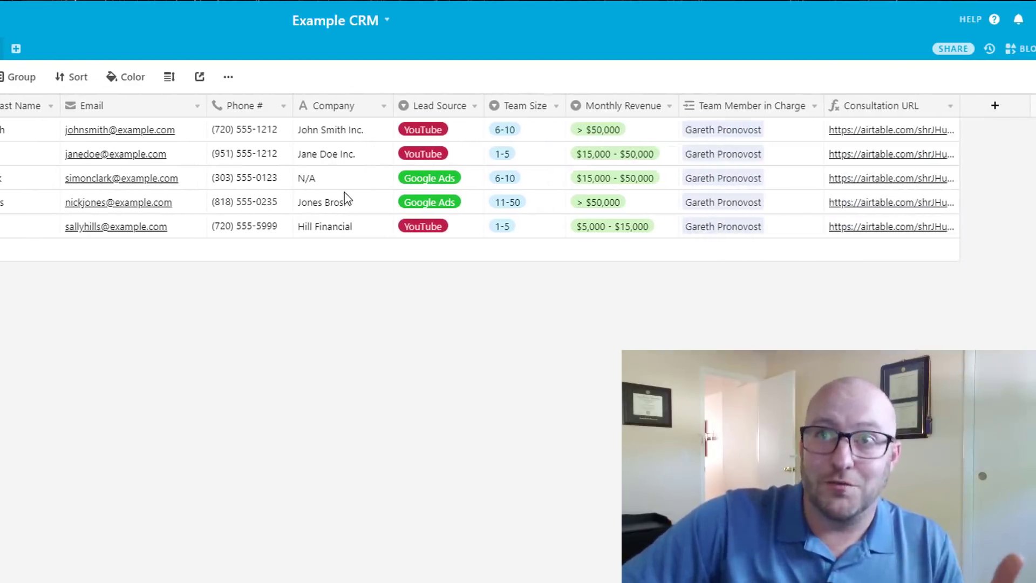
Sort the Pending Consultations view by Consultation Date in ascending order (1 → 9)
click(985, 136)
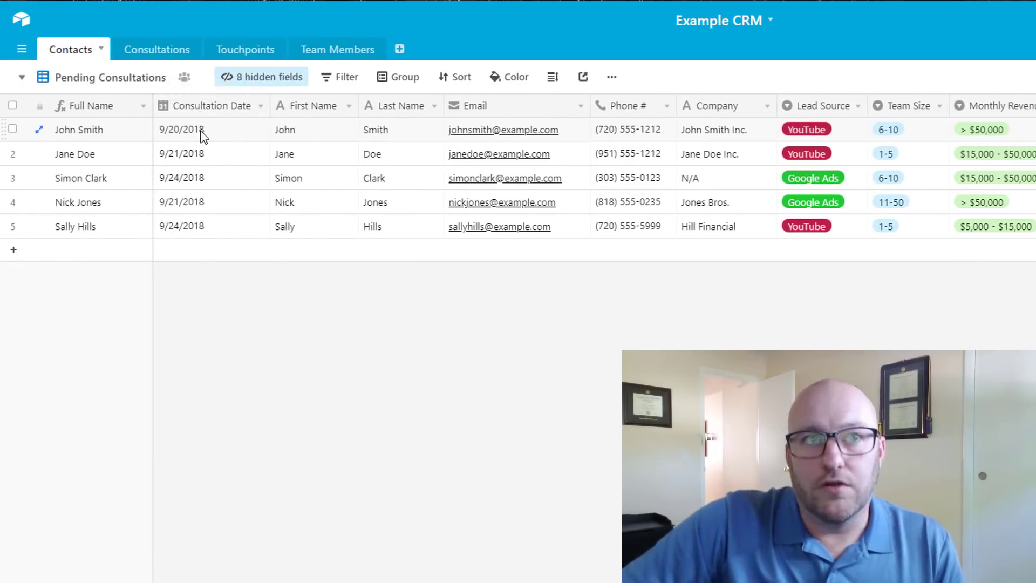
click(455, 79)
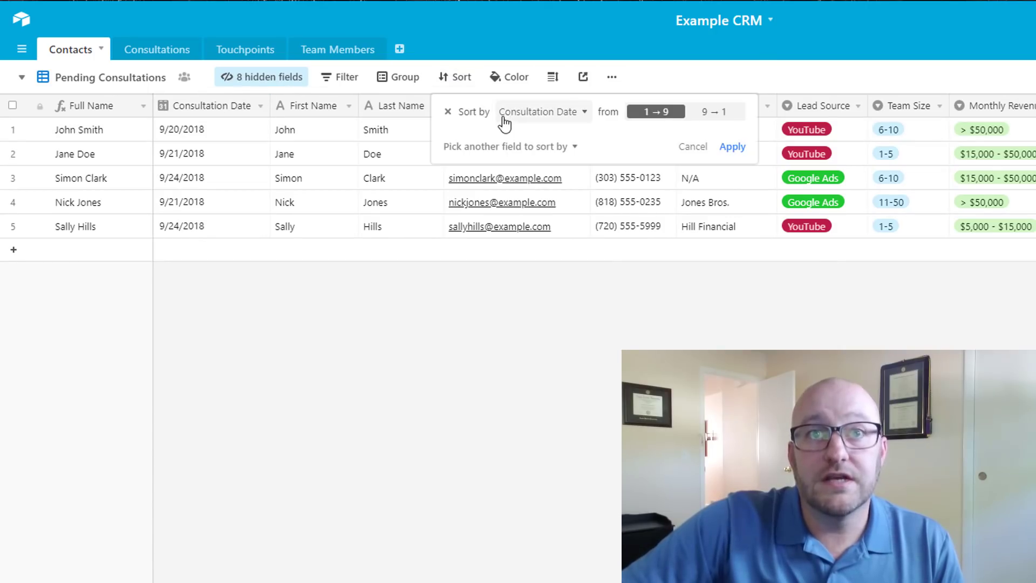
click(734, 150)
Examine the order of the Consultation Date values and the list of views available in the Contacts table
click(212, 131)
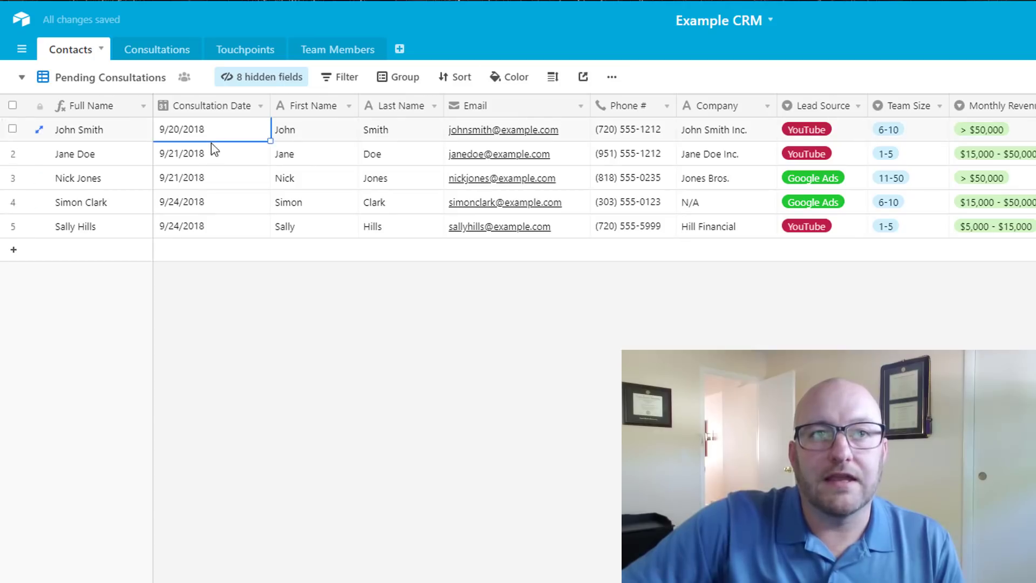
drag(214, 149, 206, 224)
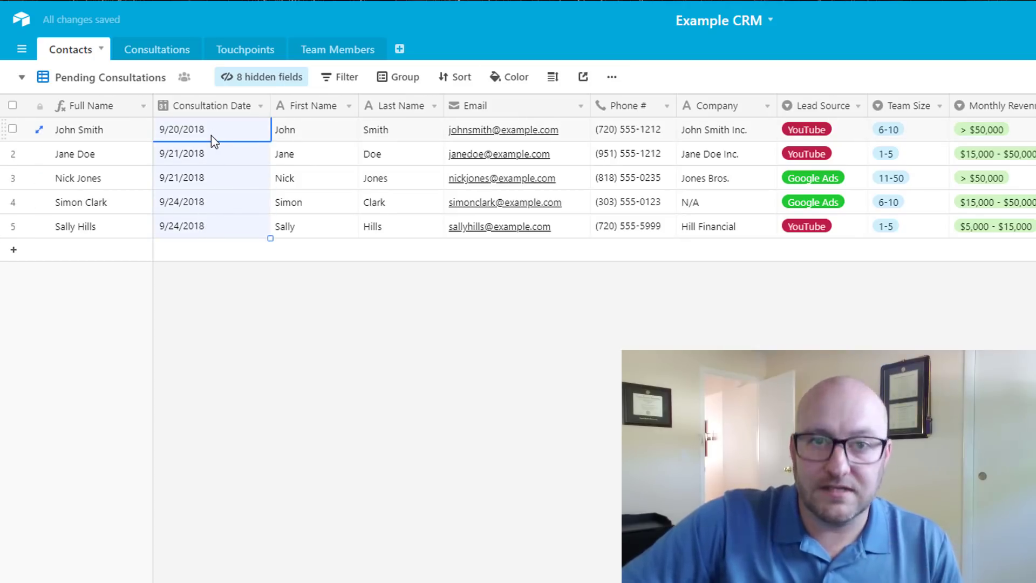
click(213, 163)
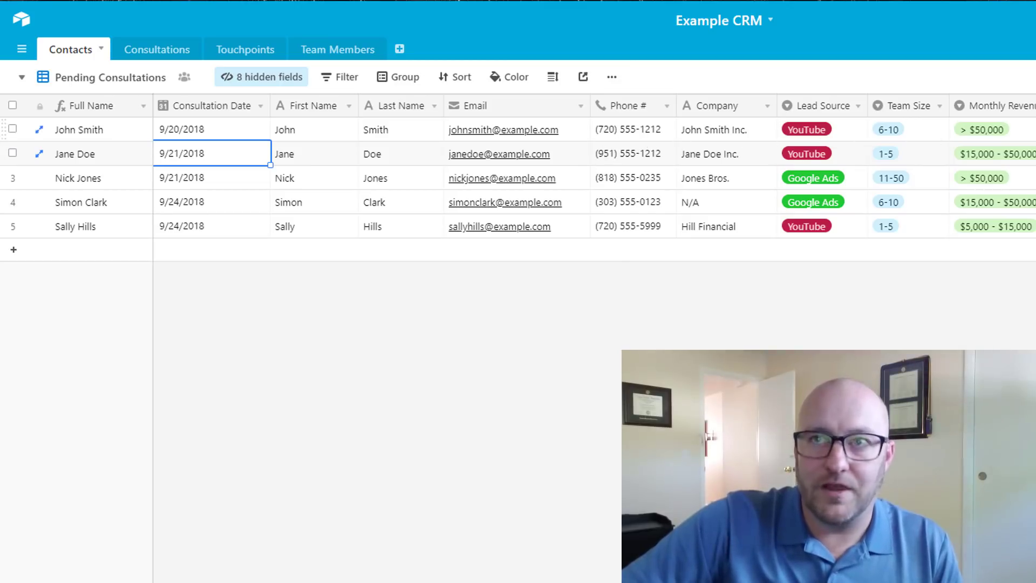
key(Escape)
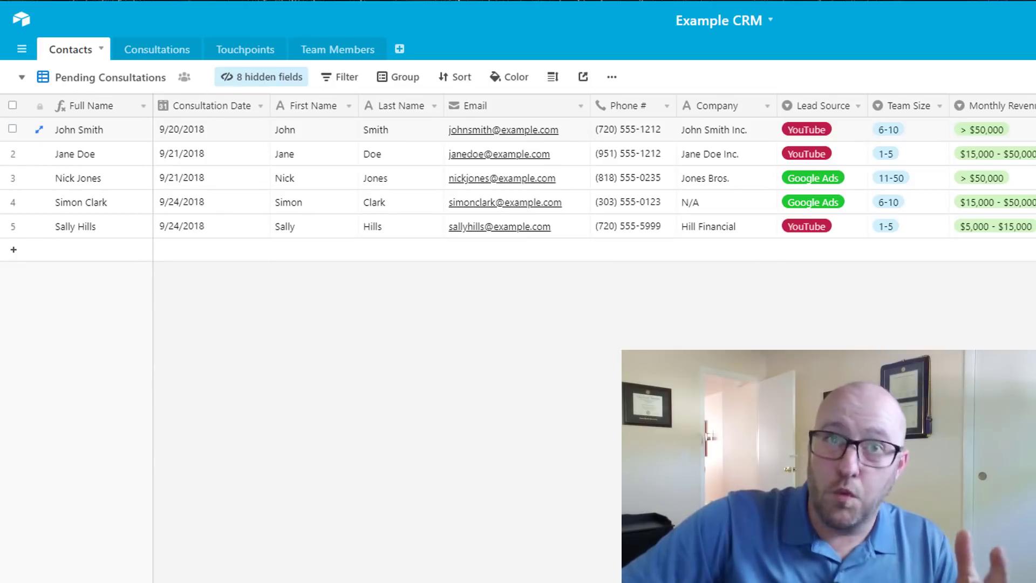
click(104, 81)
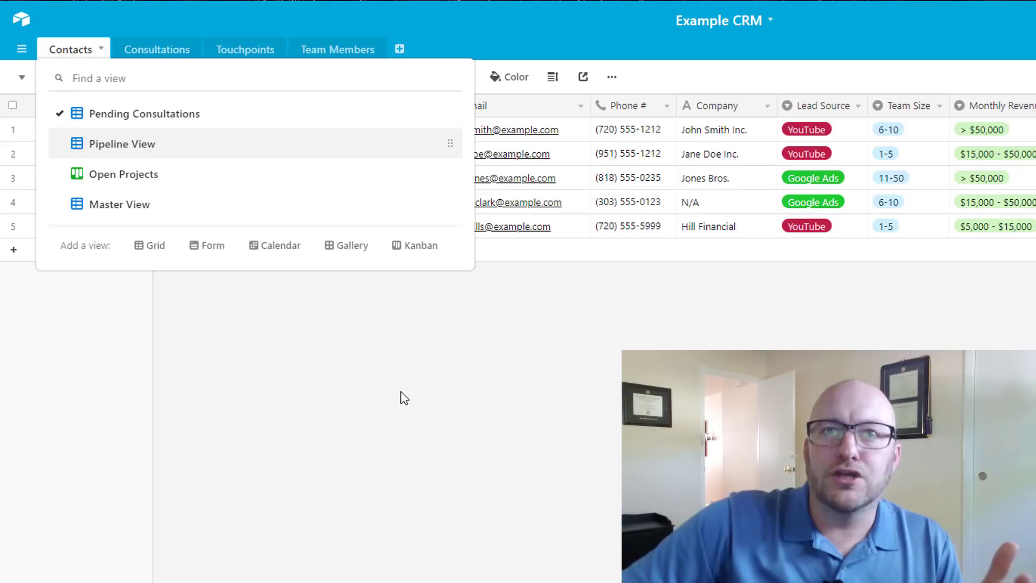
click(567, 370)
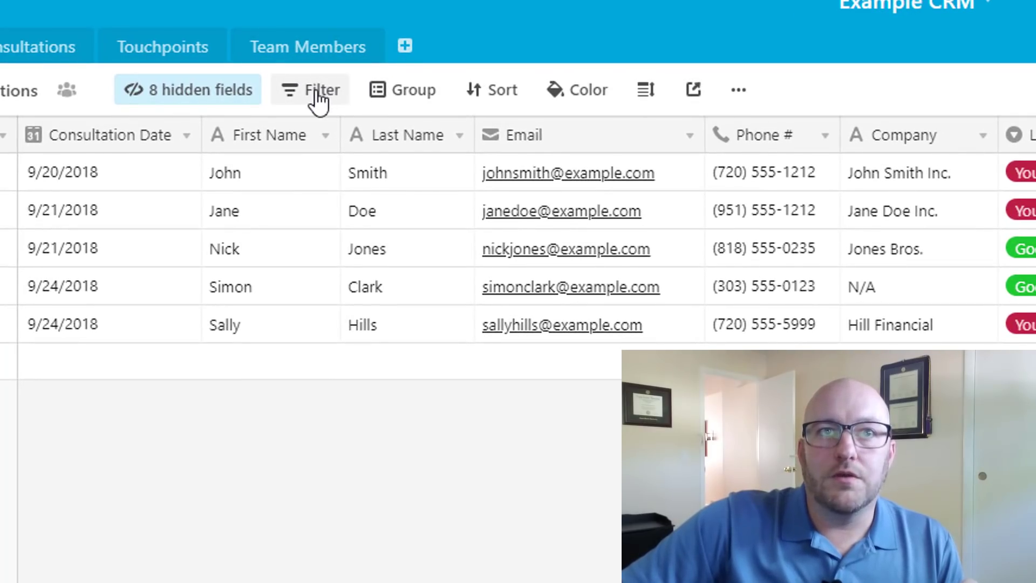
Filter the Pending Consultations view to contacts where the Consultation field is empty
click(318, 99)
click(335, 189)
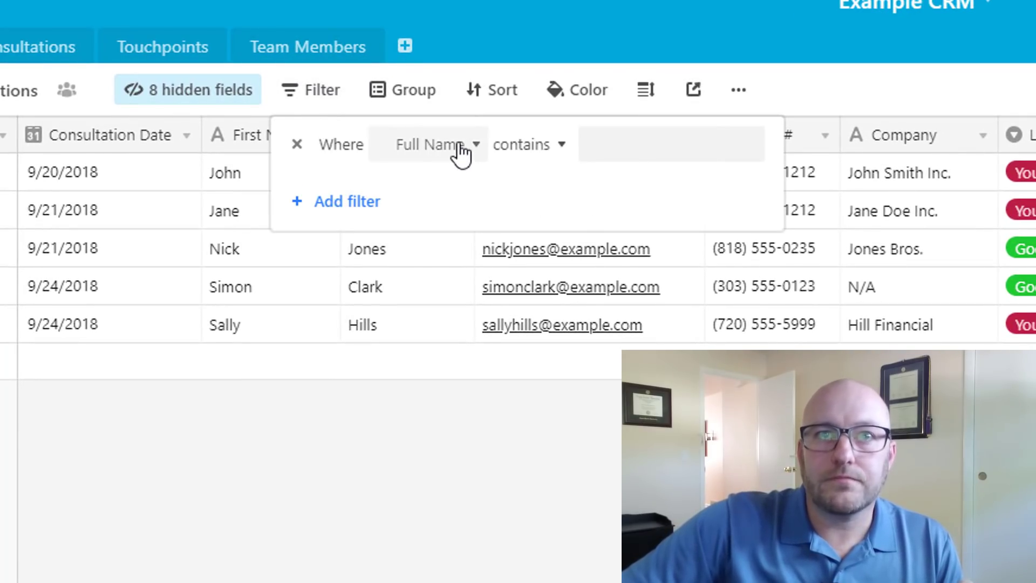
click(459, 144)
scroll(467, 307, down, 2)
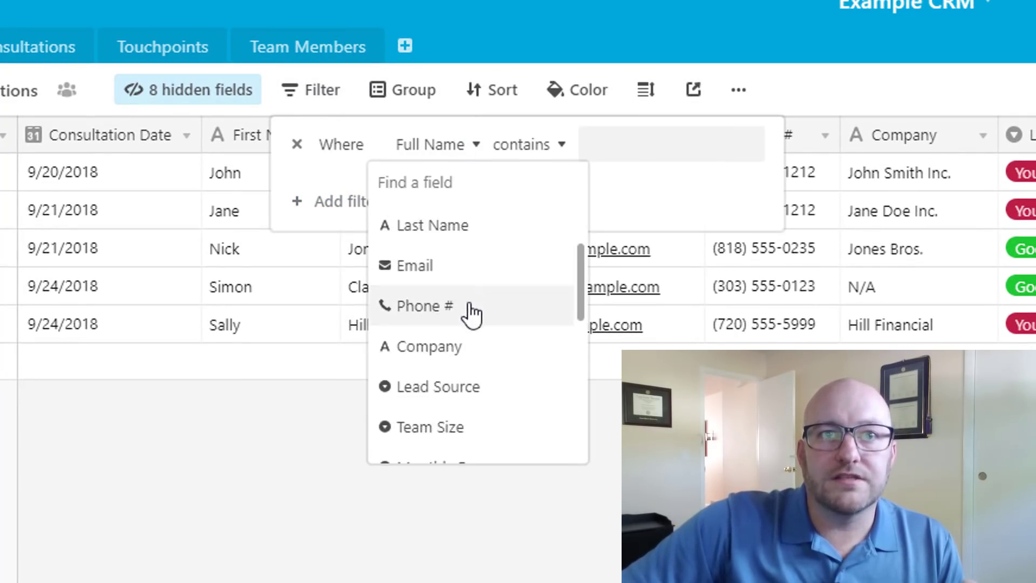
scroll(492, 376, down, 2)
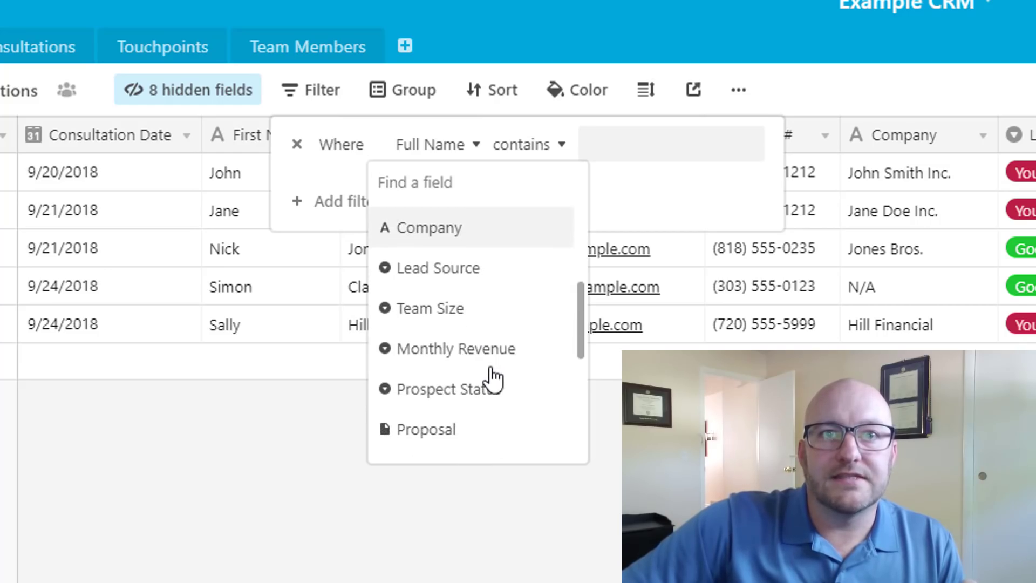
scroll(489, 377, down, 2)
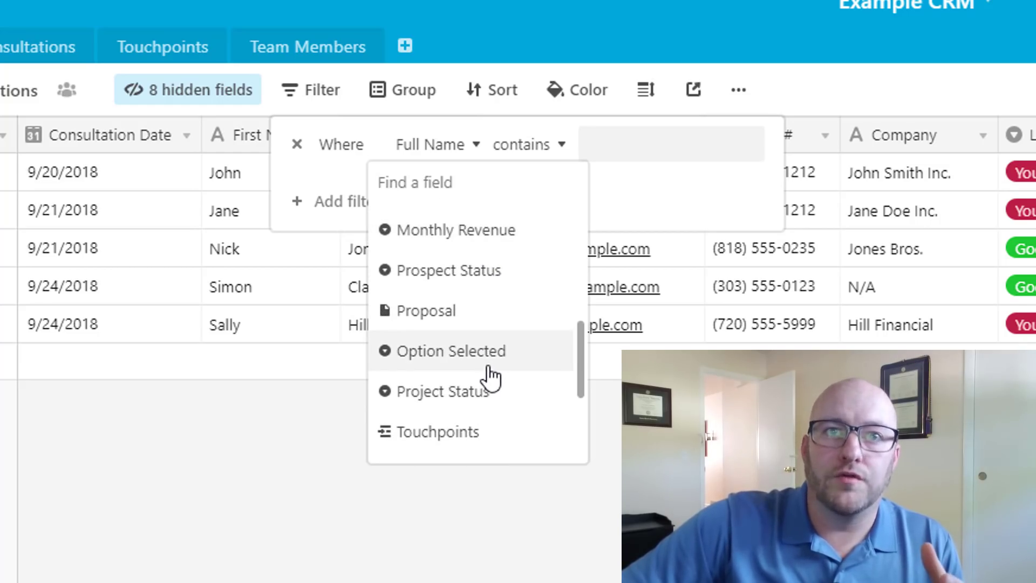
scroll(490, 375, down, 3)
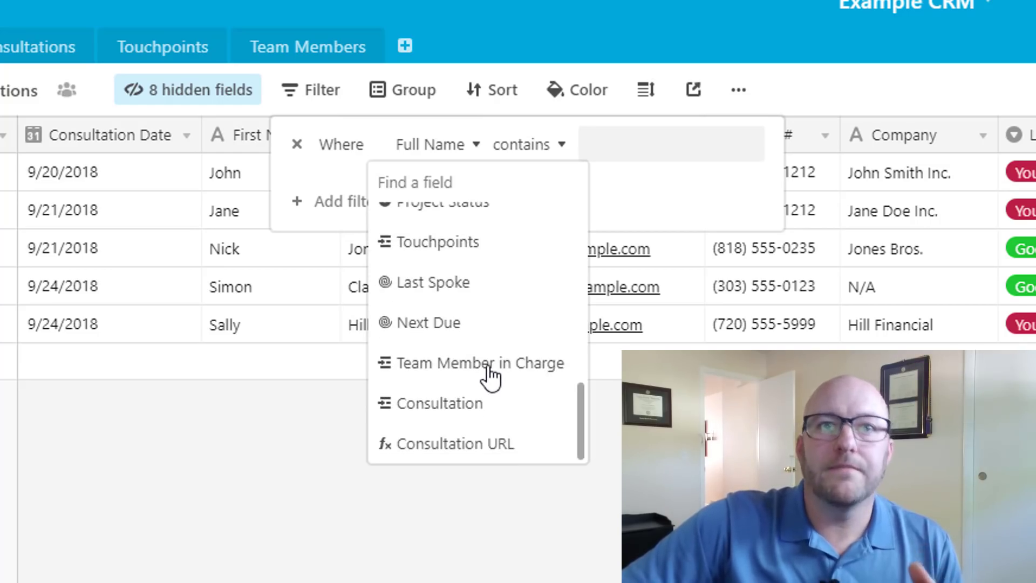
click(479, 408)
click(533, 146)
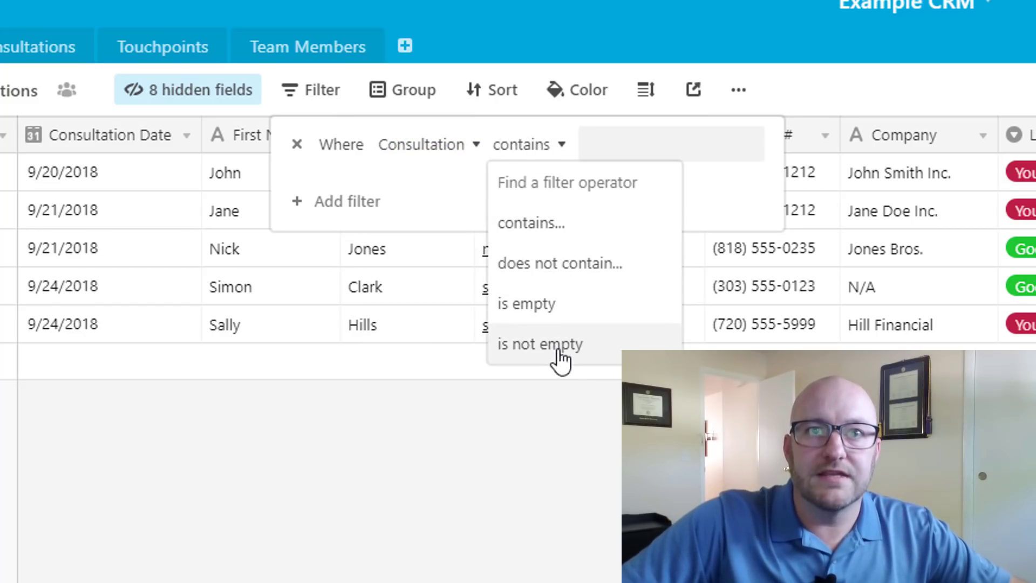
click(546, 315)
key(Escape)
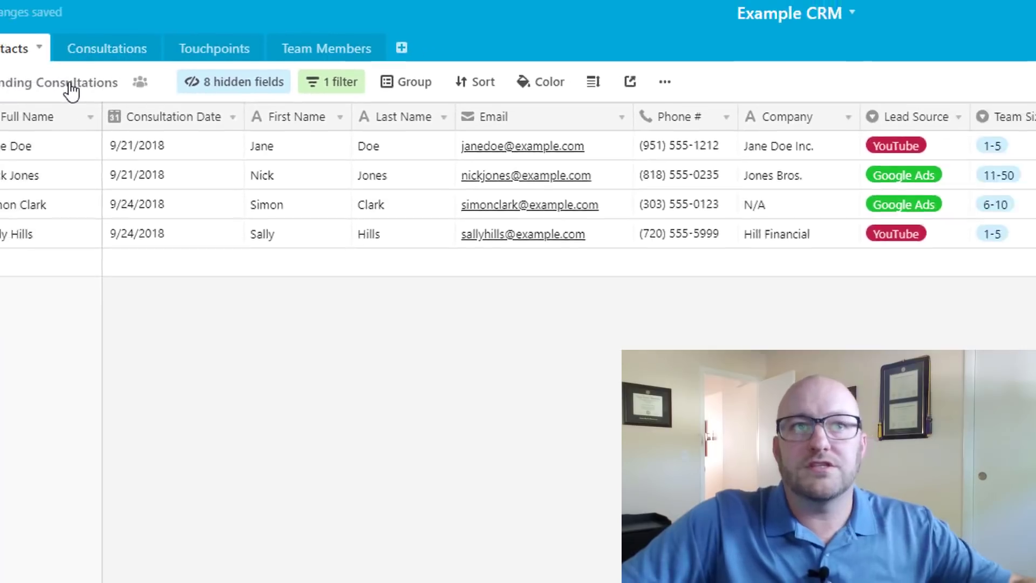
Check the Consultations table for the record of the contact excluded by the filter, and return to Contacts
click(89, 50)
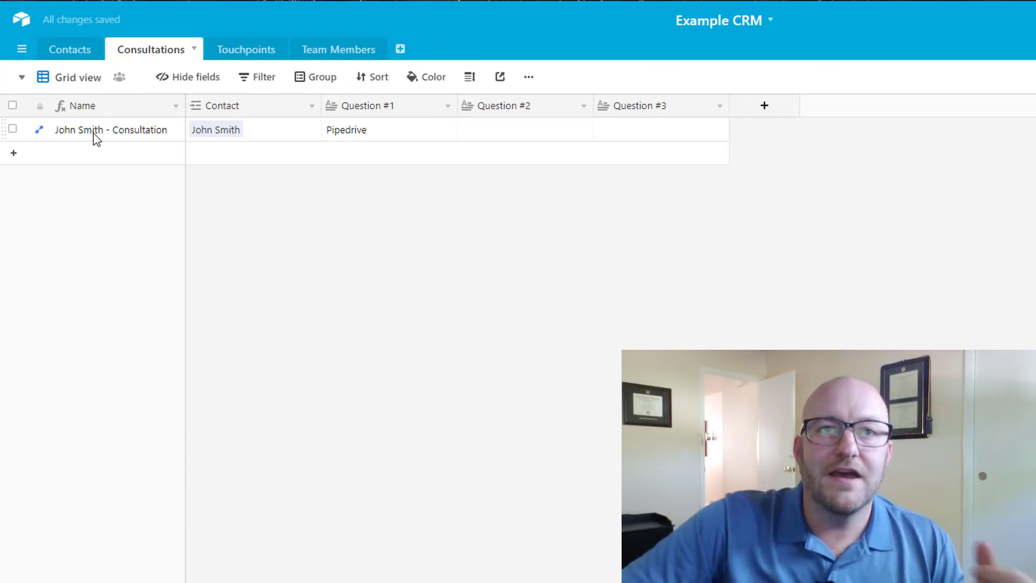
click(70, 51)
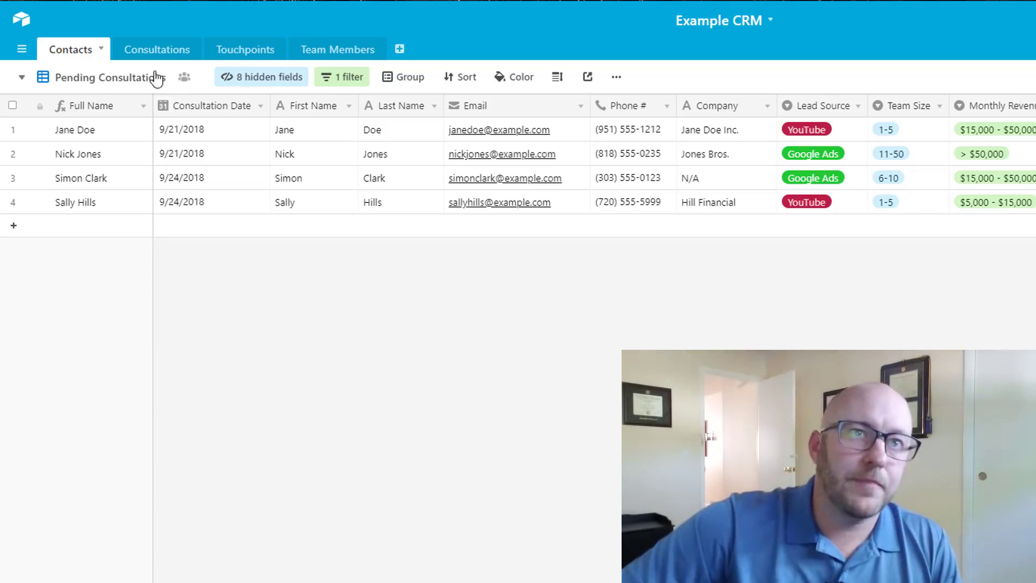
Add a second condition to the Pipeline View filter so that the Consultation field is not empty
click(120, 79)
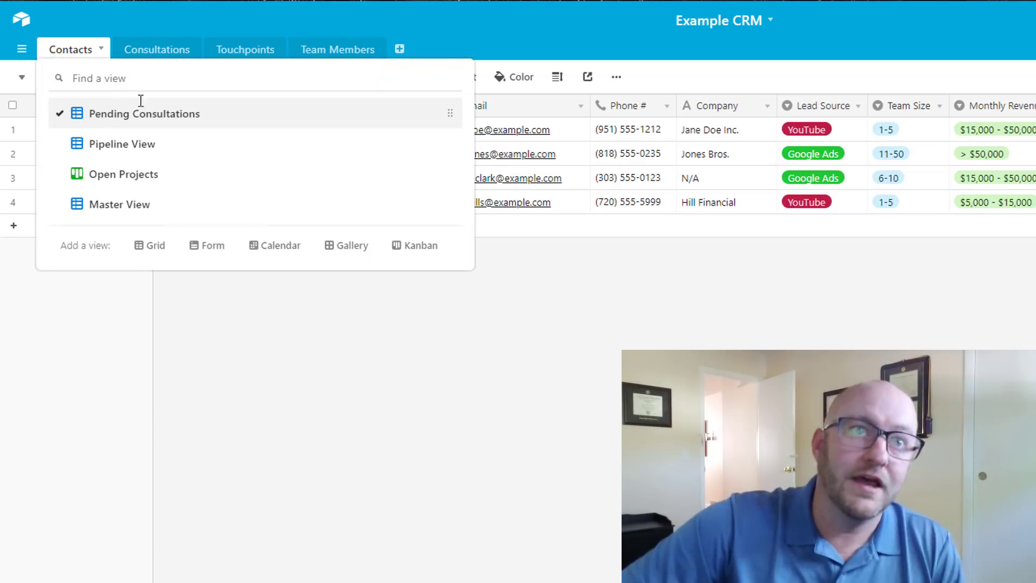
click(144, 148)
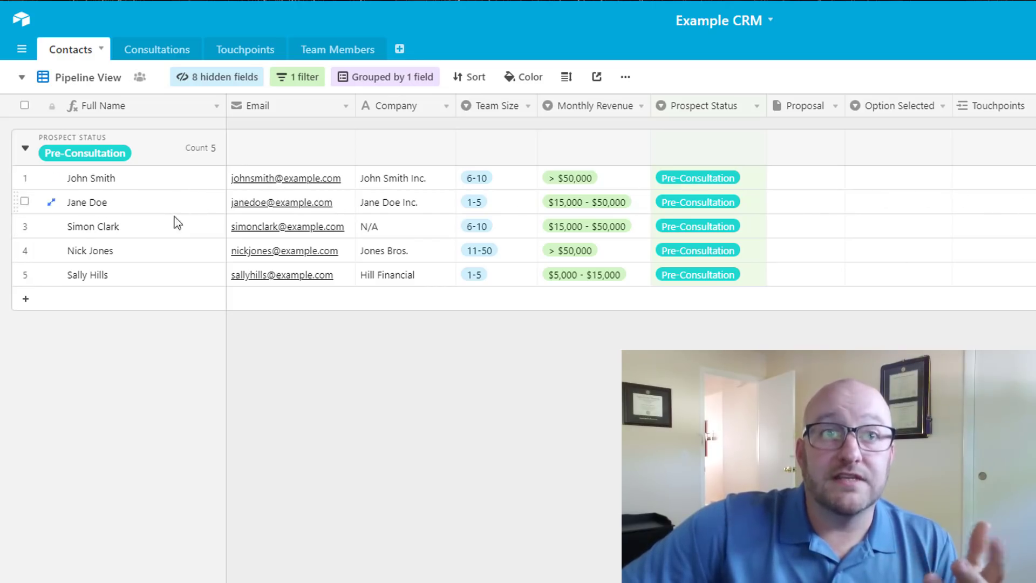
click(301, 83)
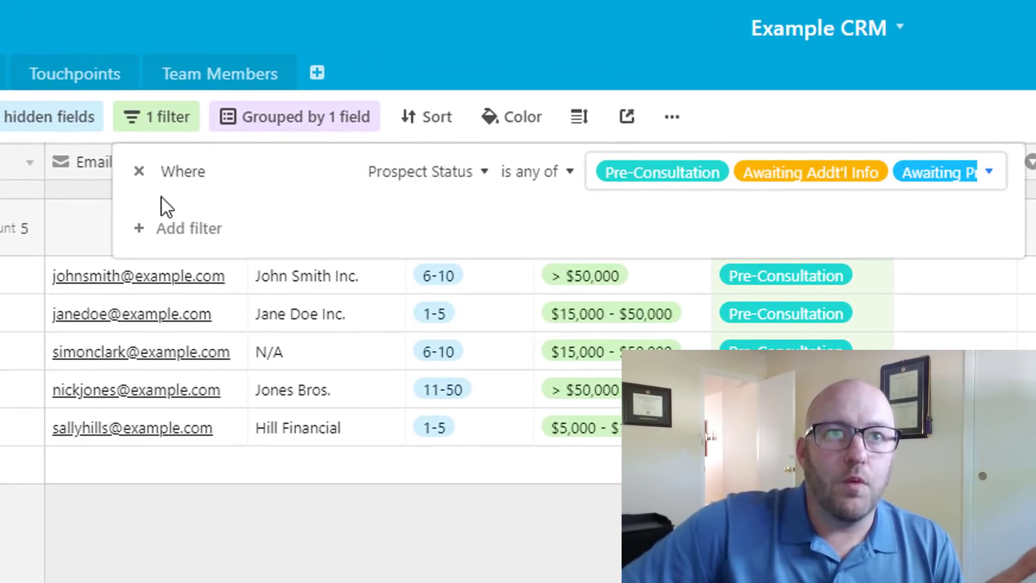
click(169, 229)
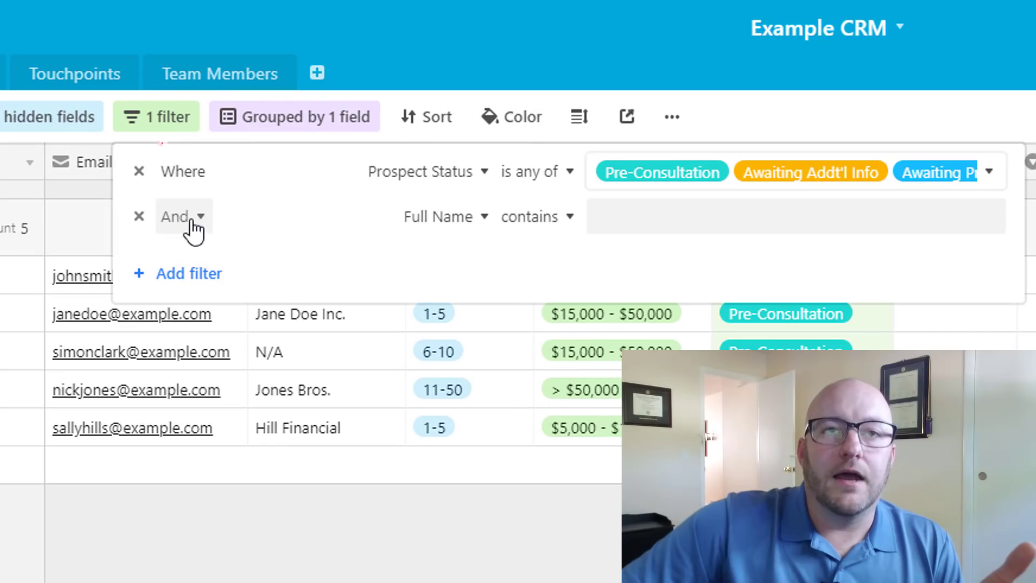
click(391, 231)
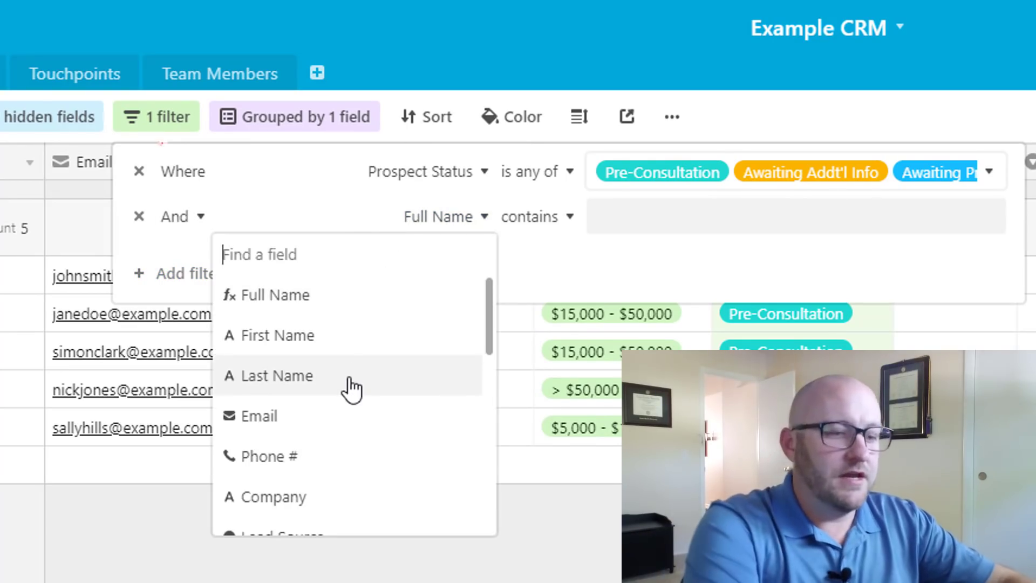
text(conc)
key(BackSpace)
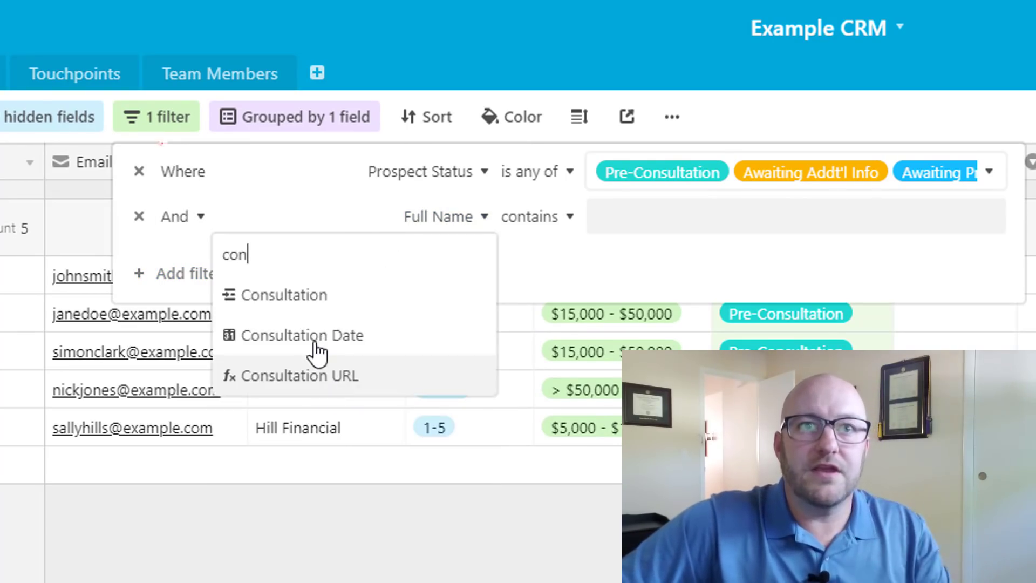
click(306, 297)
click(553, 217)
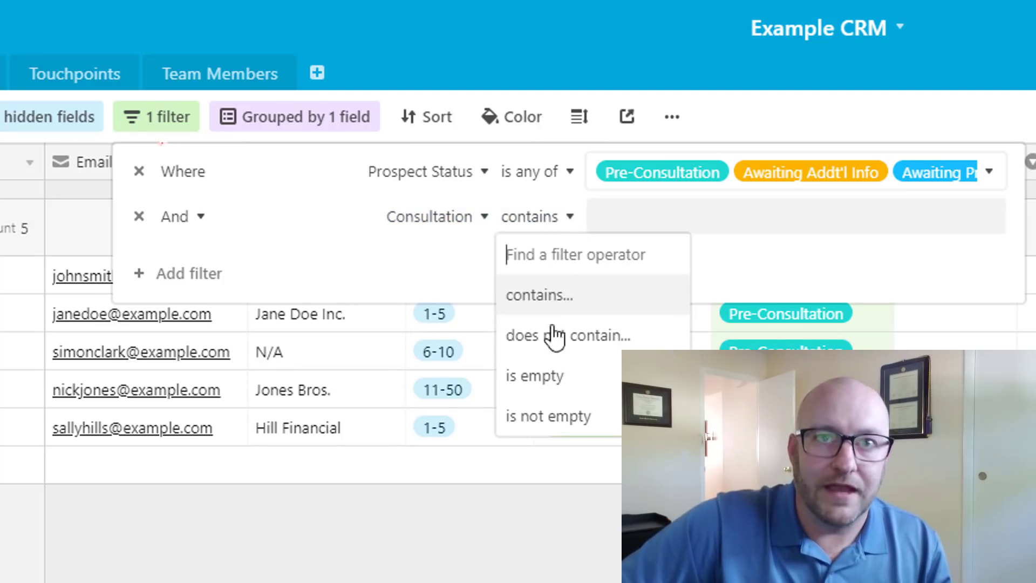
click(566, 432)
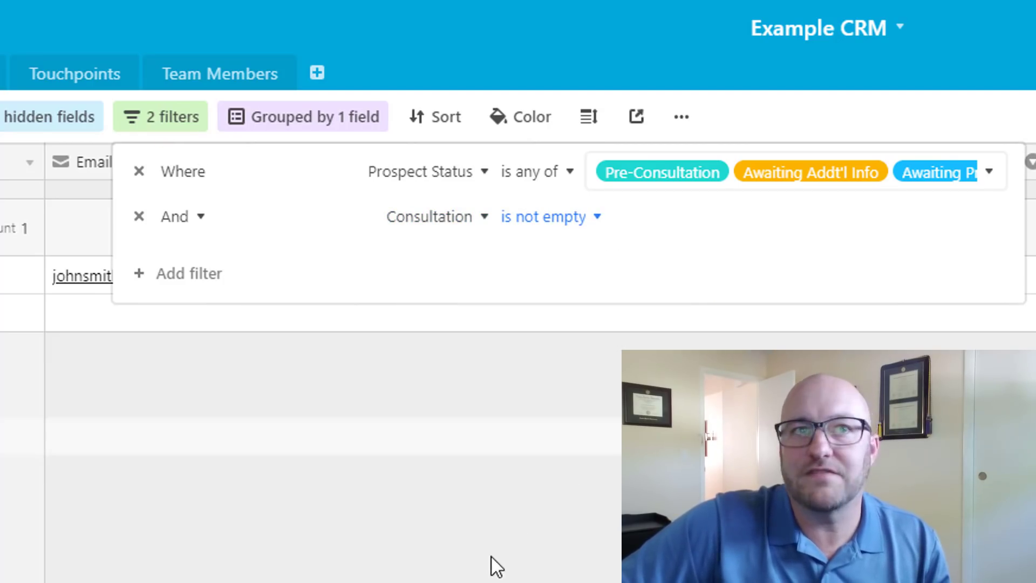
click(465, 549)
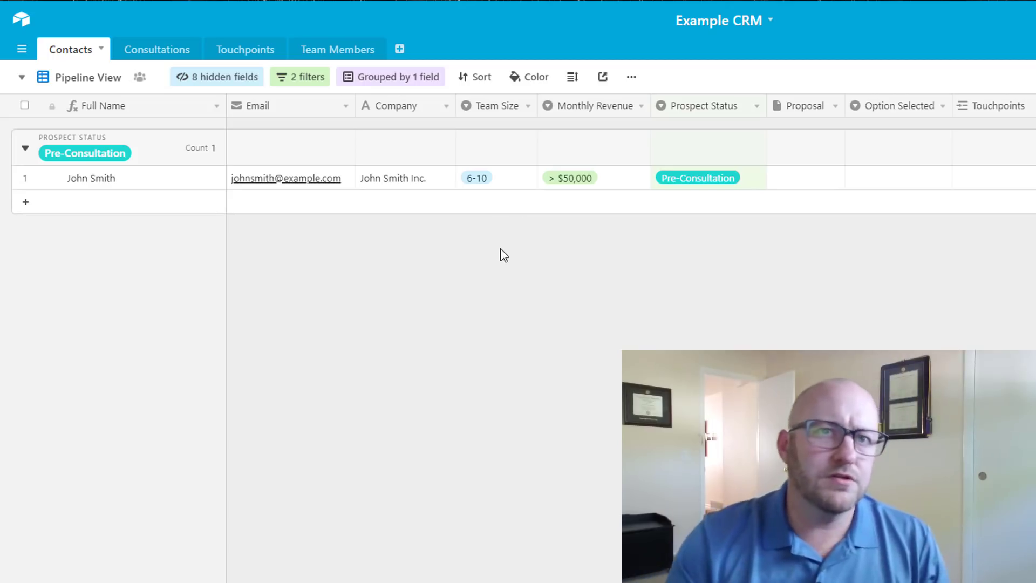
Examine which Prospect Status options are included in the Pipeline View filter
click(311, 81)
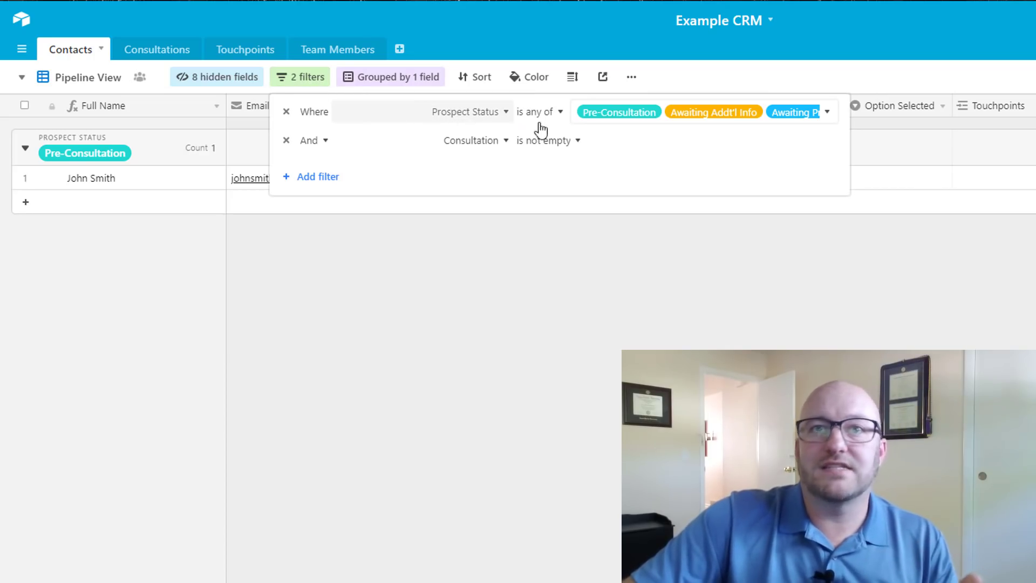
click(827, 114)
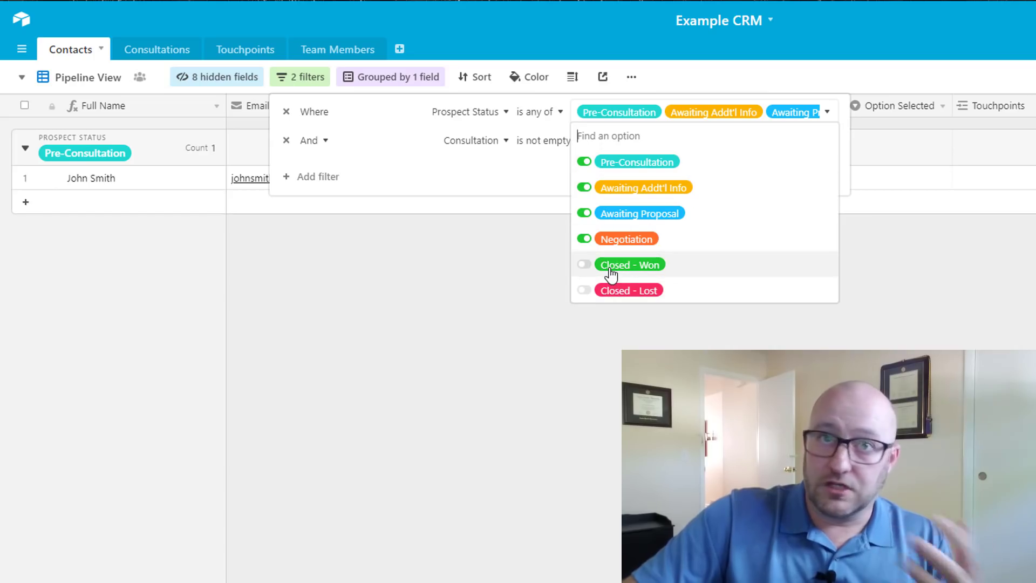
click(536, 345)
click(573, 369)
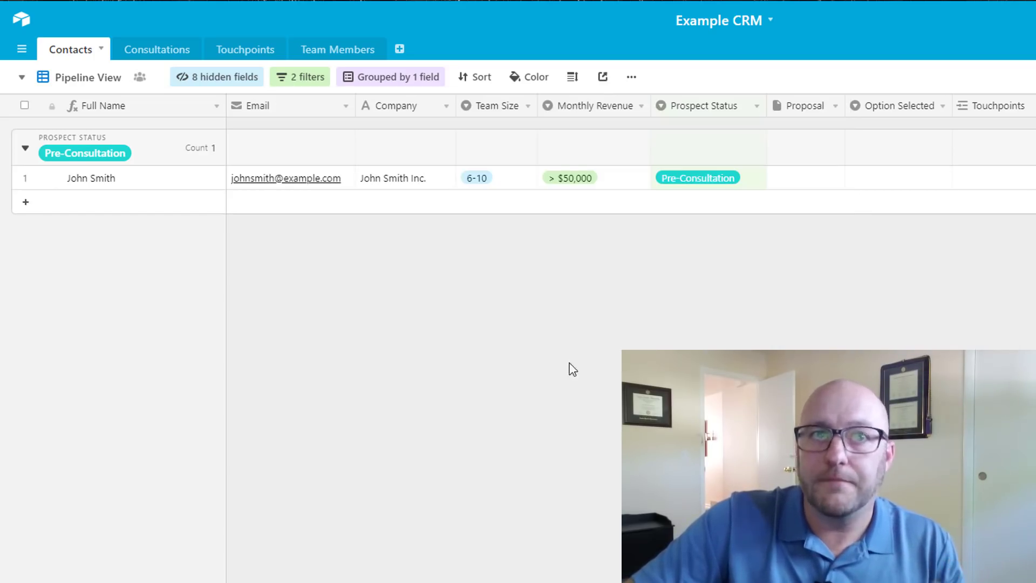
Examine the Open Projects board's stages and filter condition, and the contact records in the Master View
click(101, 81)
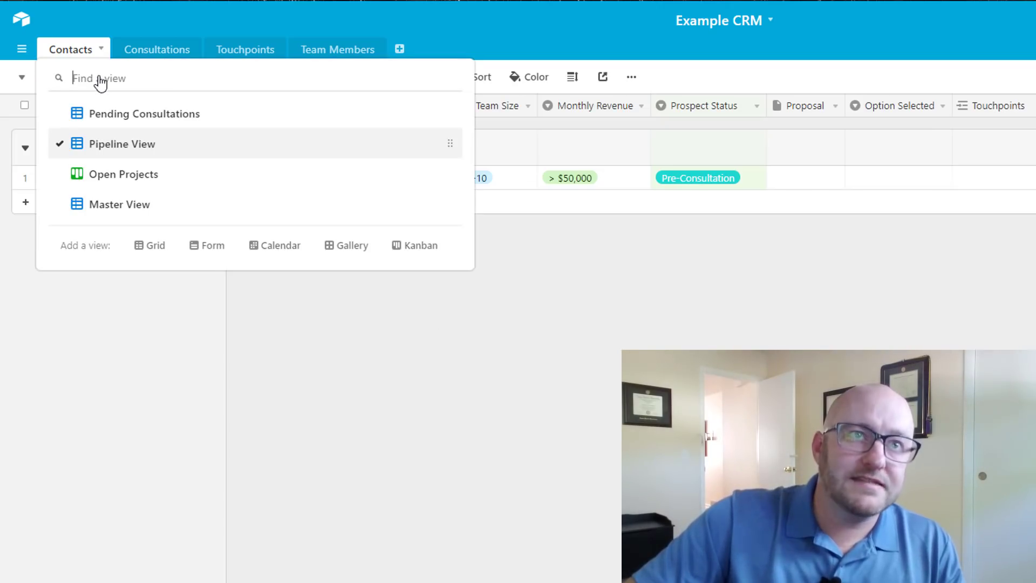
click(112, 178)
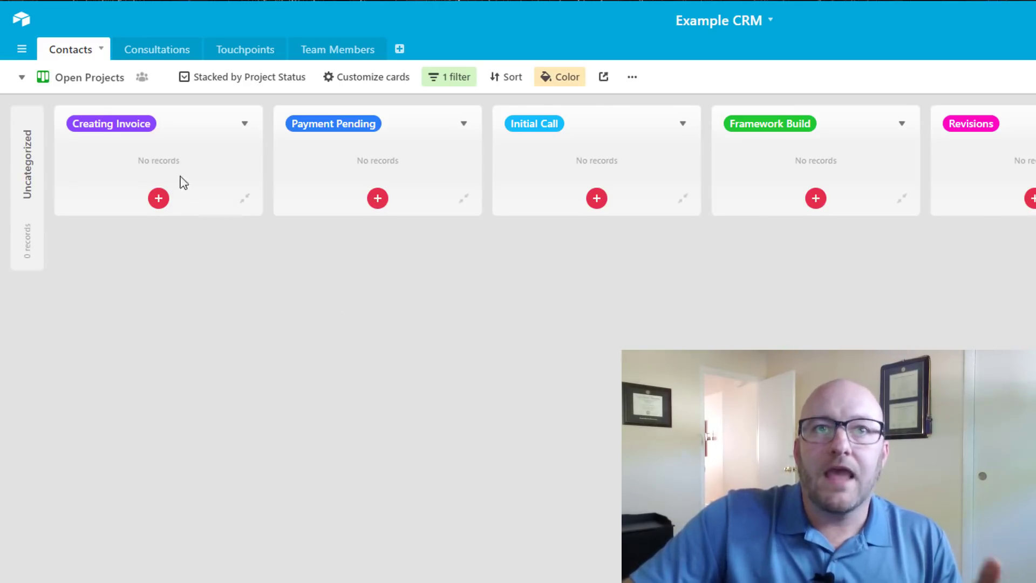
click(455, 80)
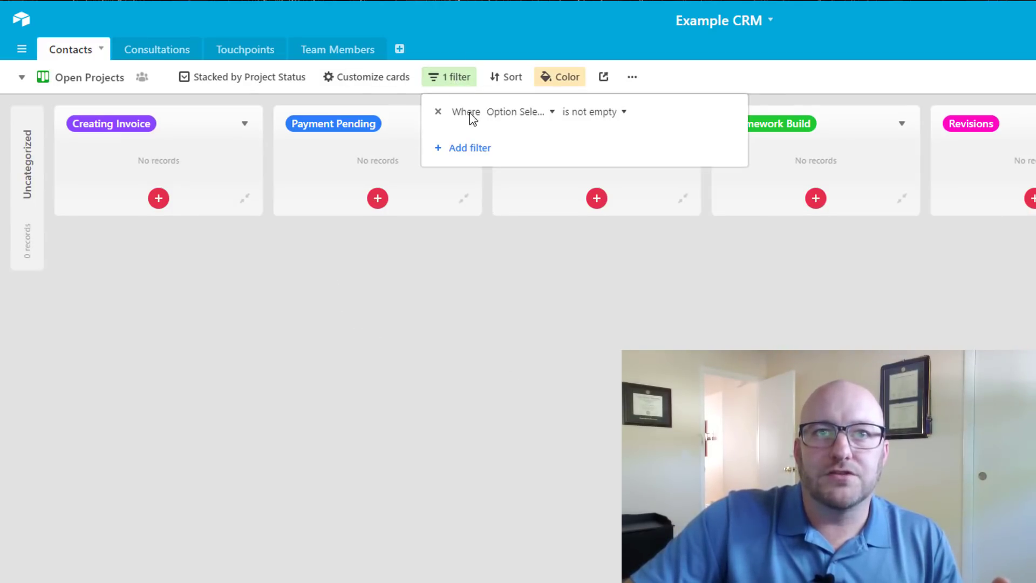
click(522, 120)
scroll(522, 247, up, 1)
click(363, 319)
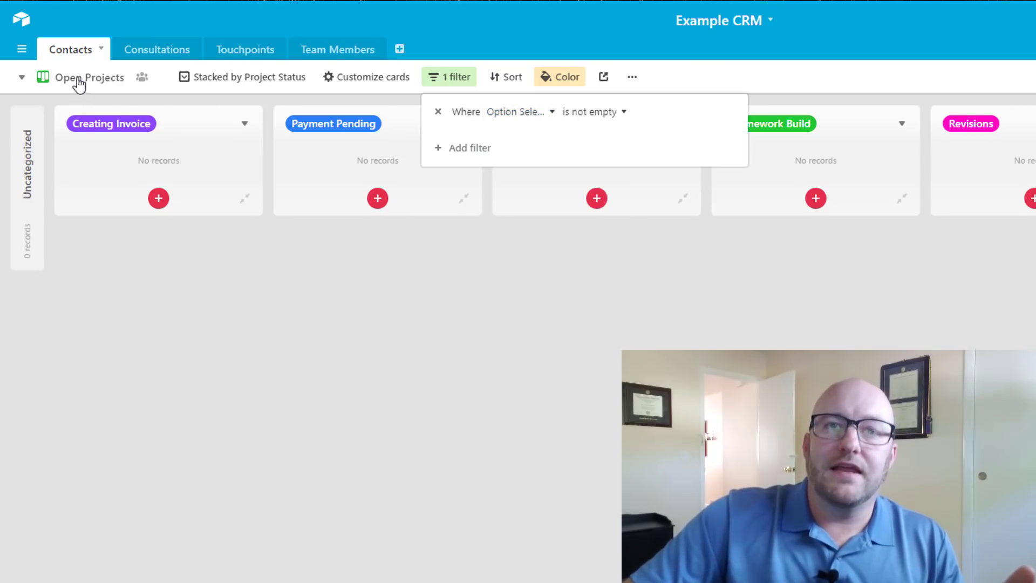
click(345, 290)
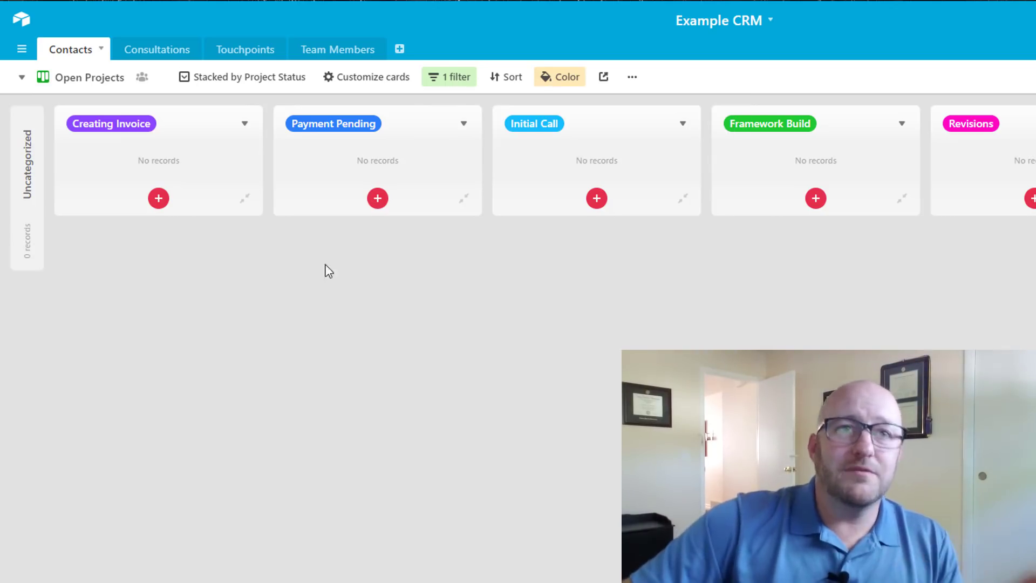
click(82, 79)
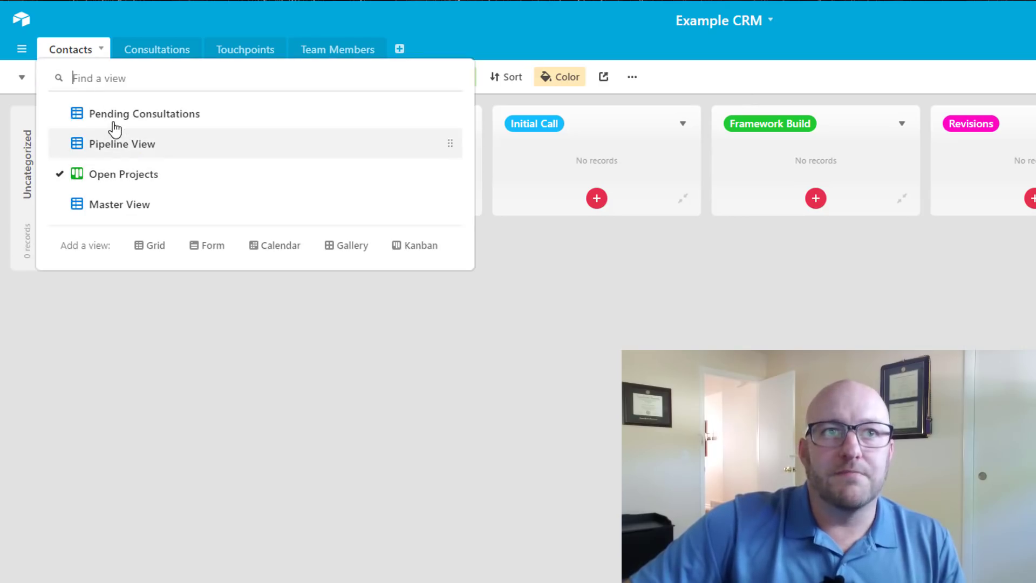
click(113, 209)
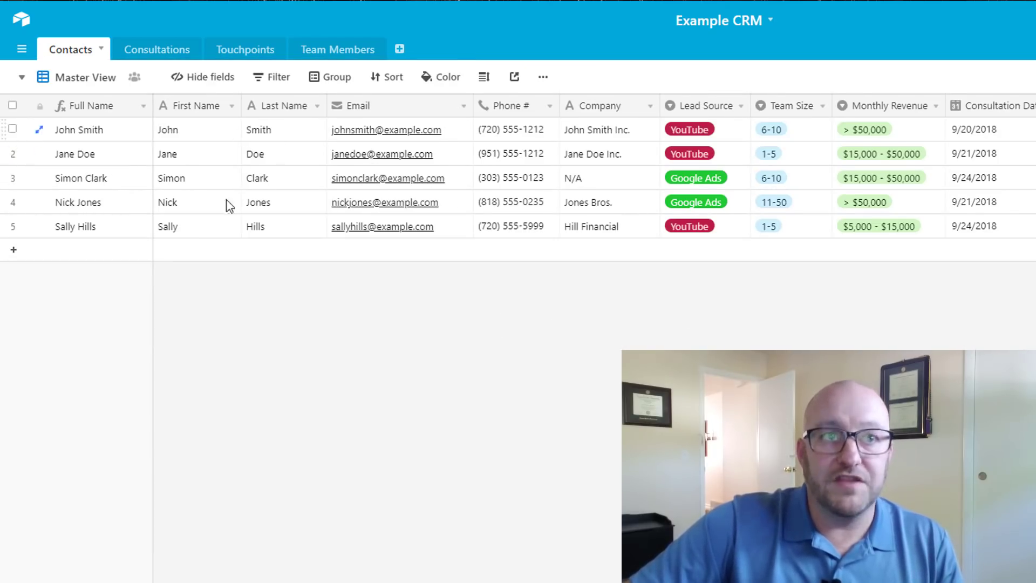
Open the first pending contact's Consultation form, answer Question #1 with "Excel and google sheets", and submit it
click(79, 80)
click(109, 115)
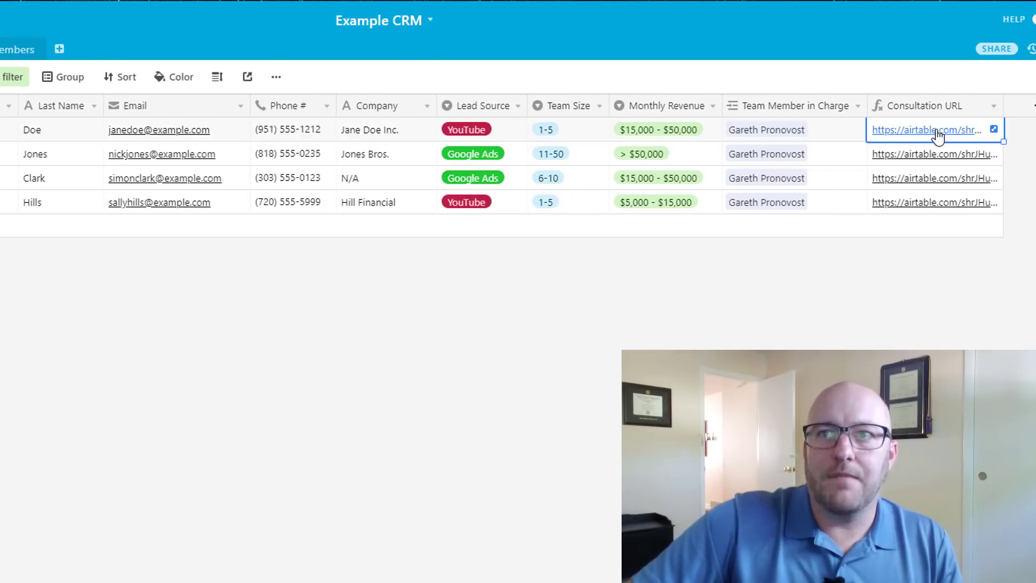
click(932, 131)
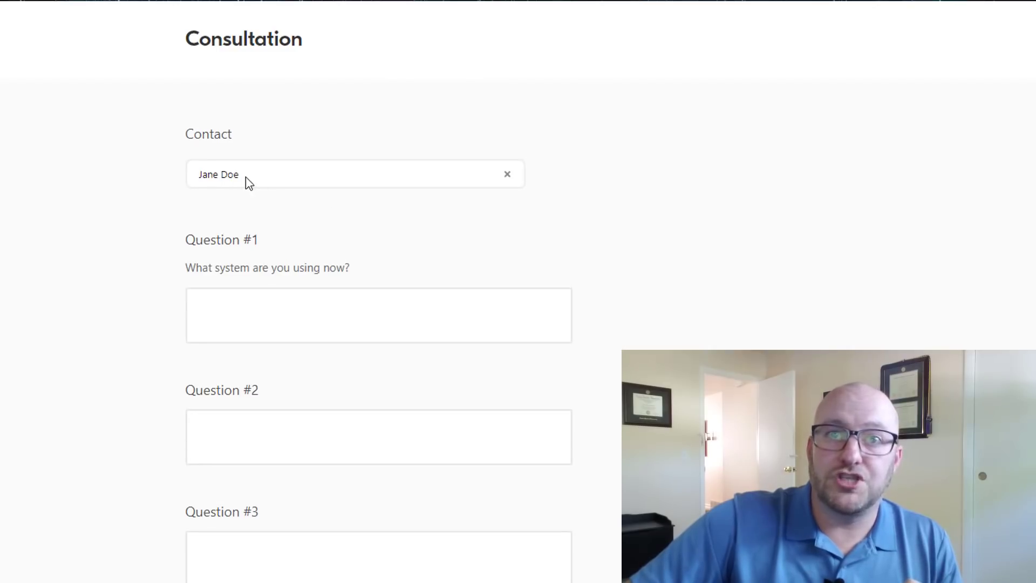
click(254, 313)
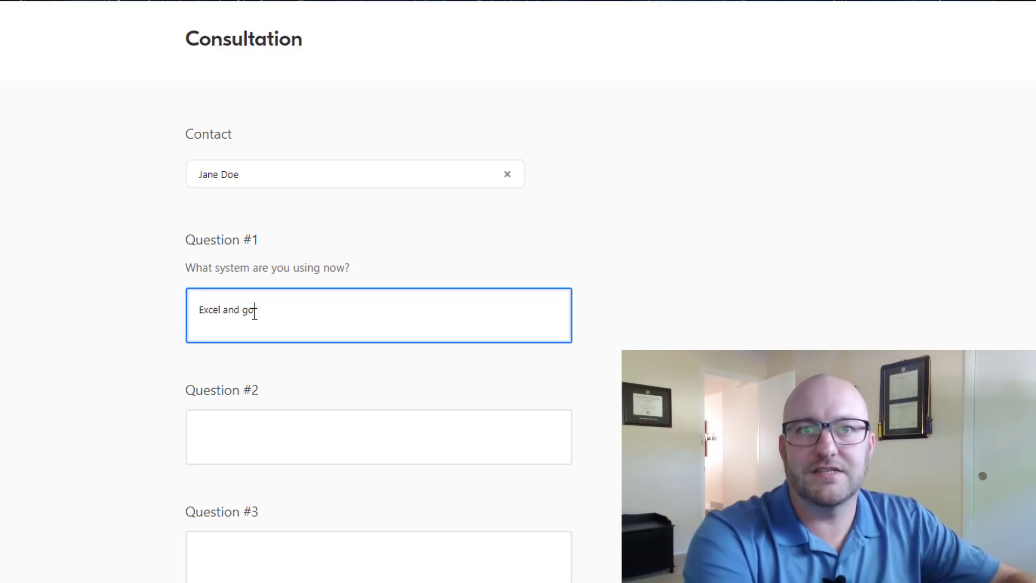
text(Excel and google sheets)
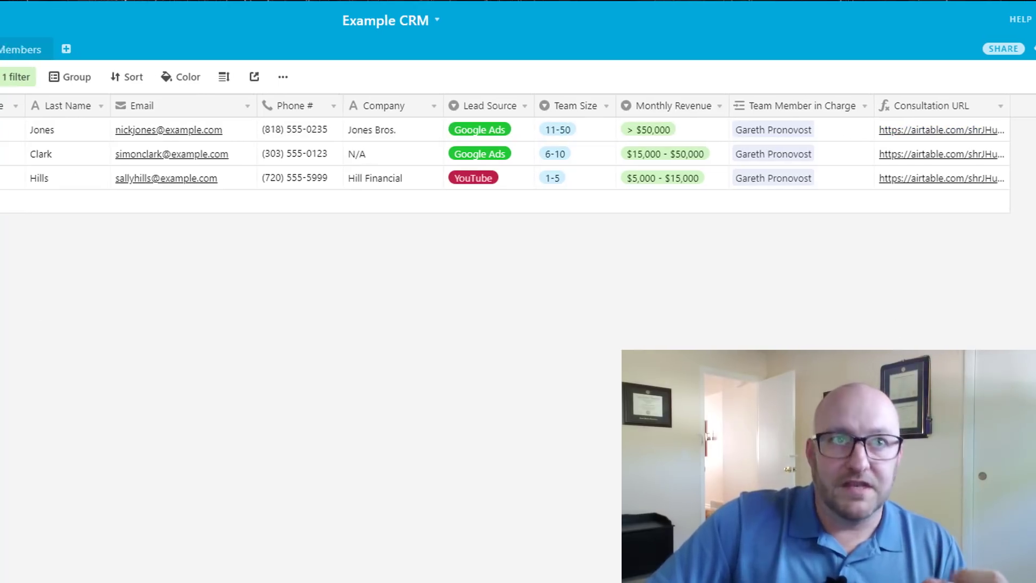
Set the Prospect Status of both contacts in the Pipeline View to Awaiting Proposal
click(102, 82)
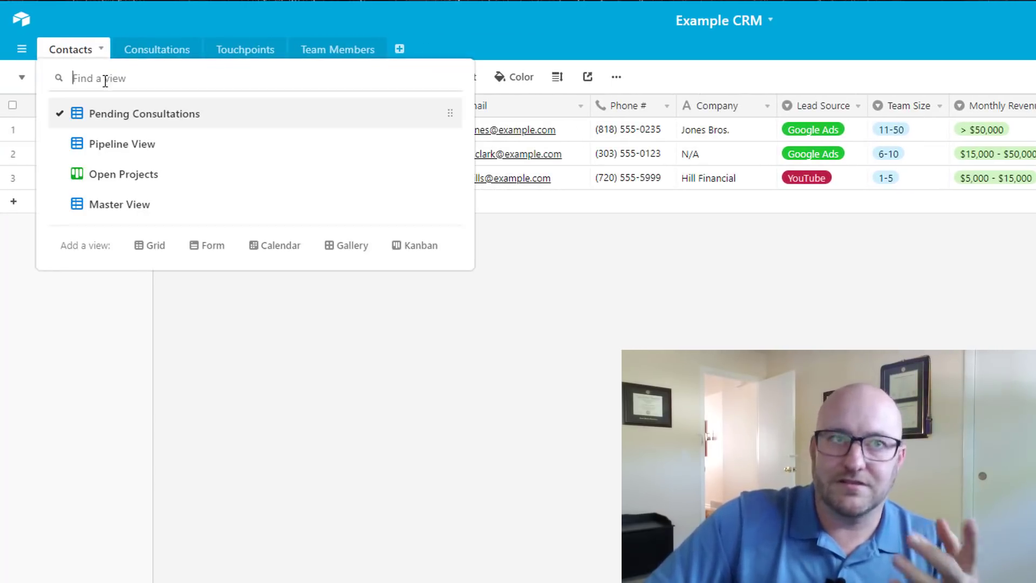
click(109, 152)
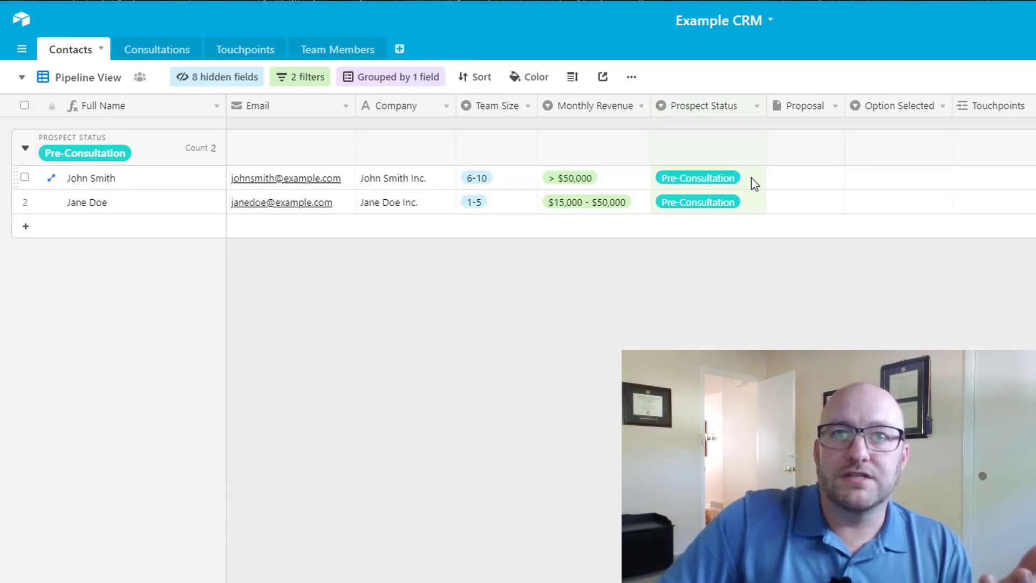
click(752, 207)
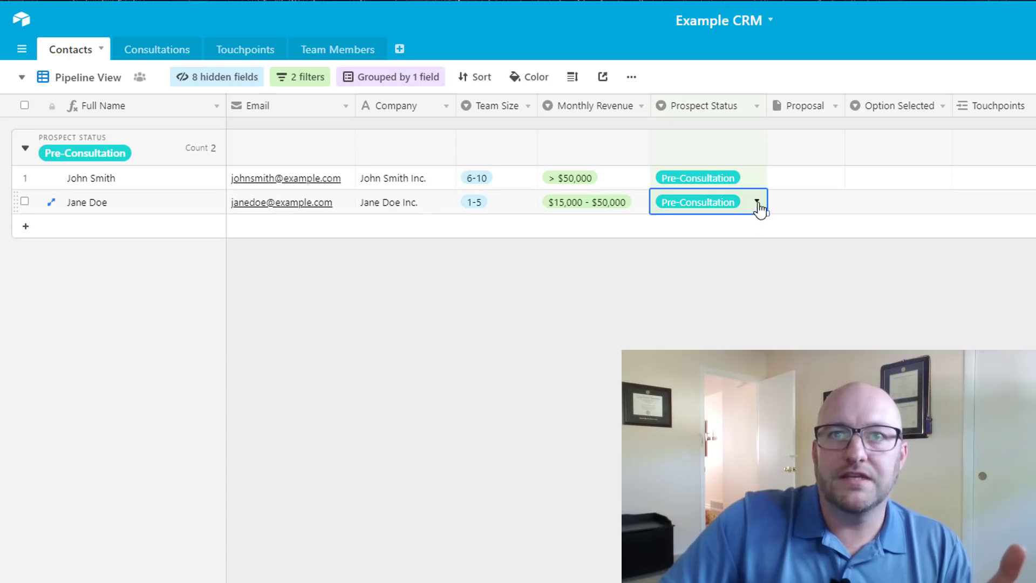
click(756, 202)
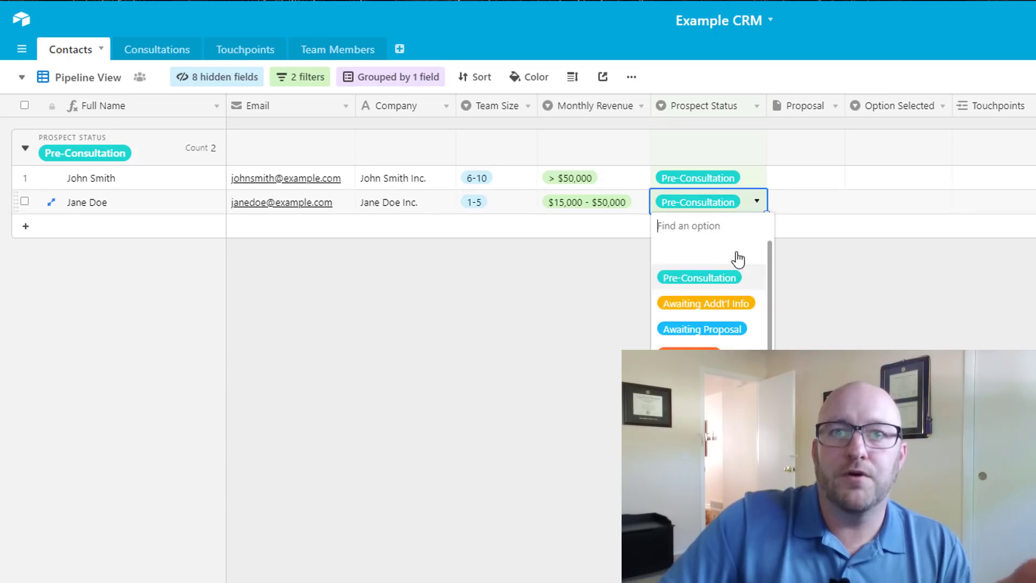
click(702, 329)
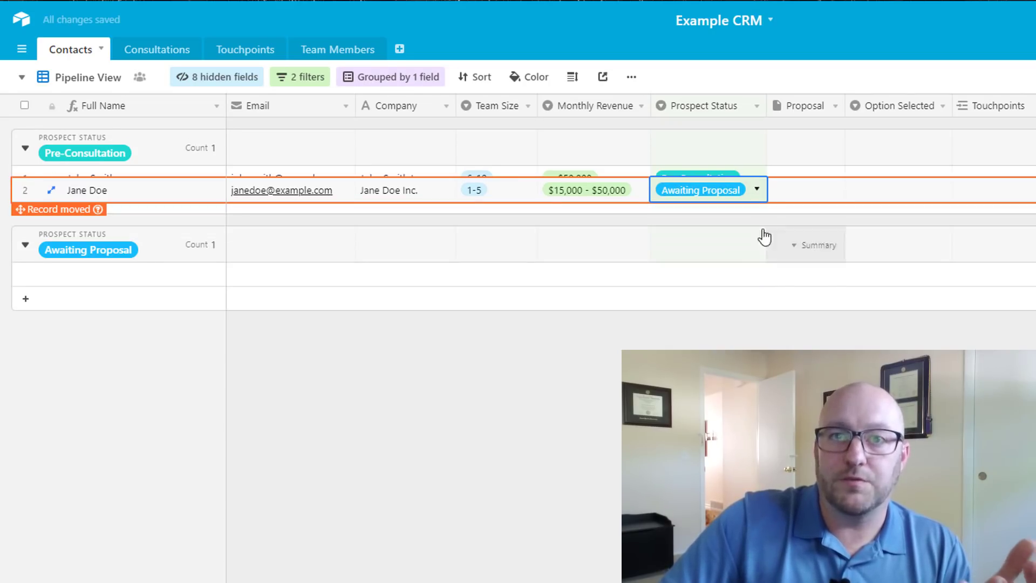
click(755, 180)
click(756, 177)
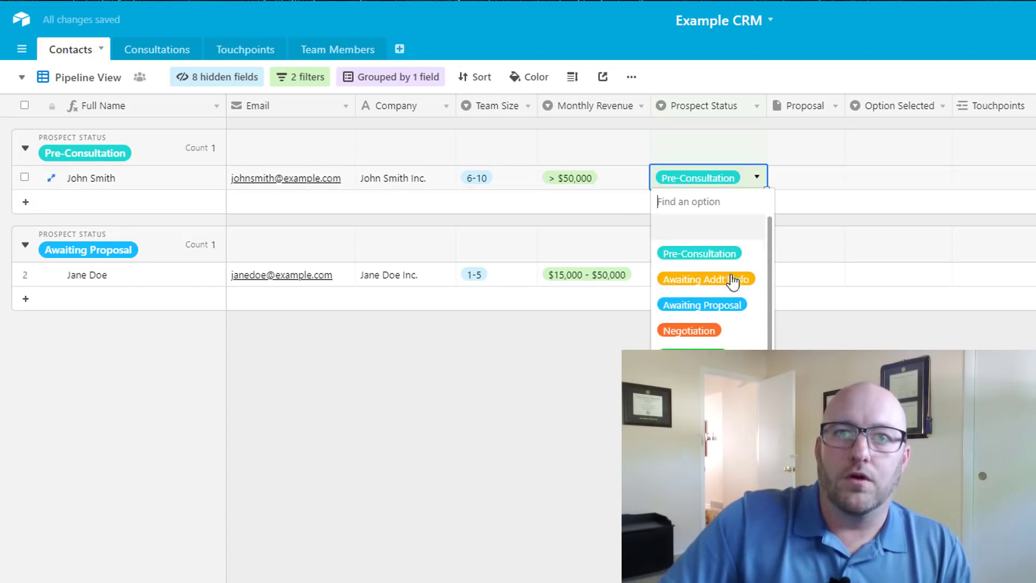
click(732, 307)
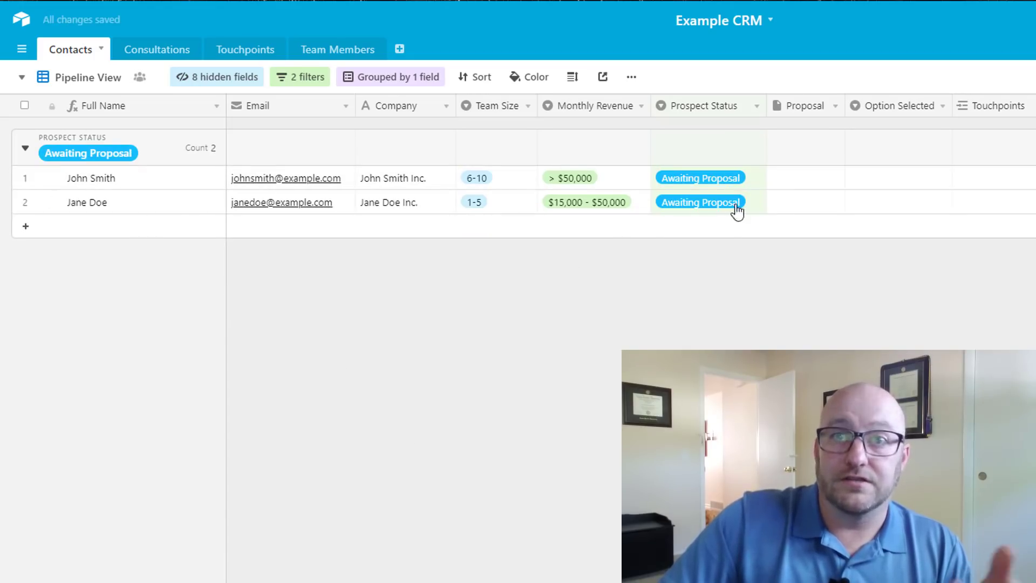
Add a new linked touchpoint to the second contact in the Pipeline View, with the note "Sent Proposal"
click(808, 210)
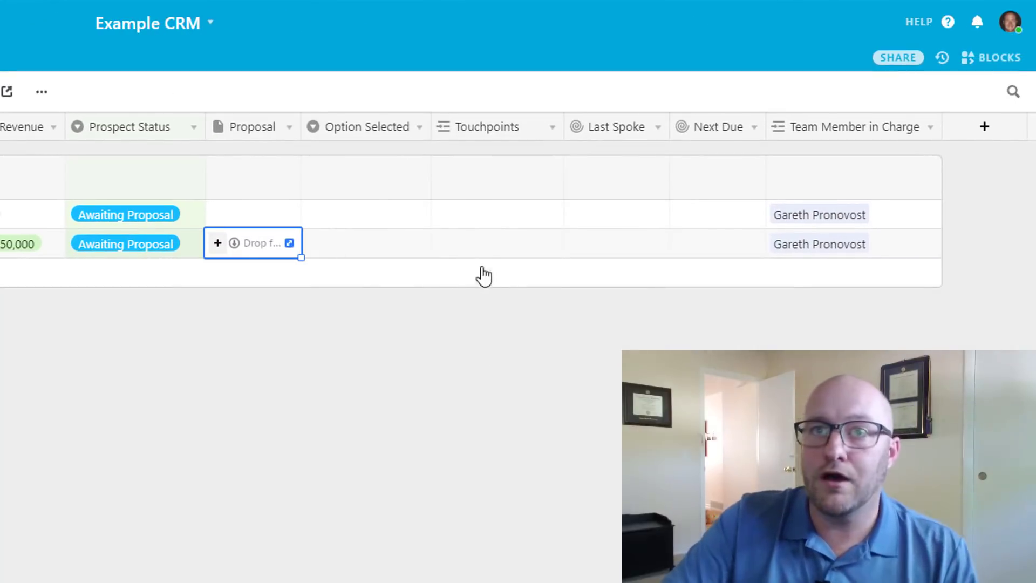
click(478, 246)
click(443, 244)
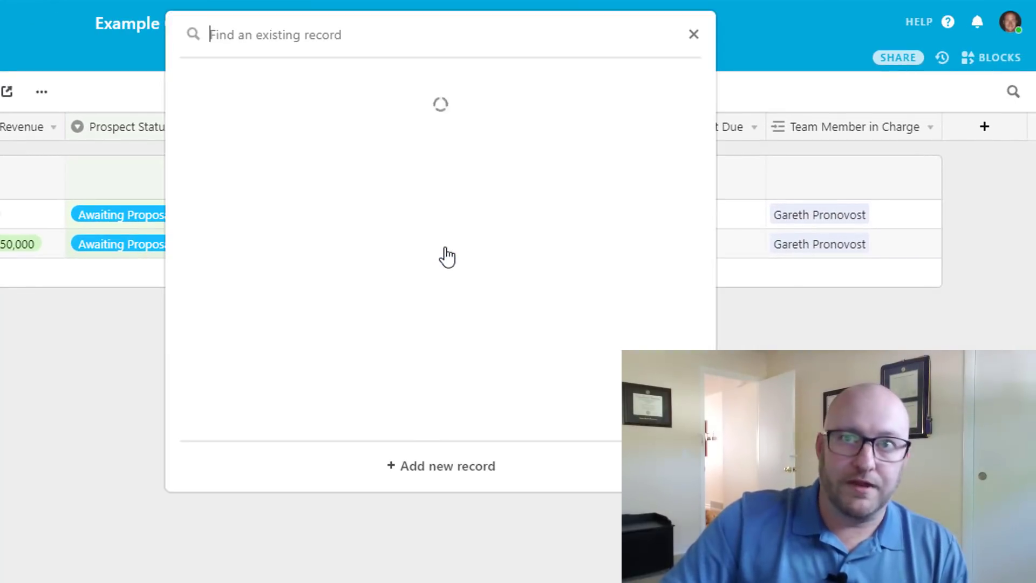
key(Escape)
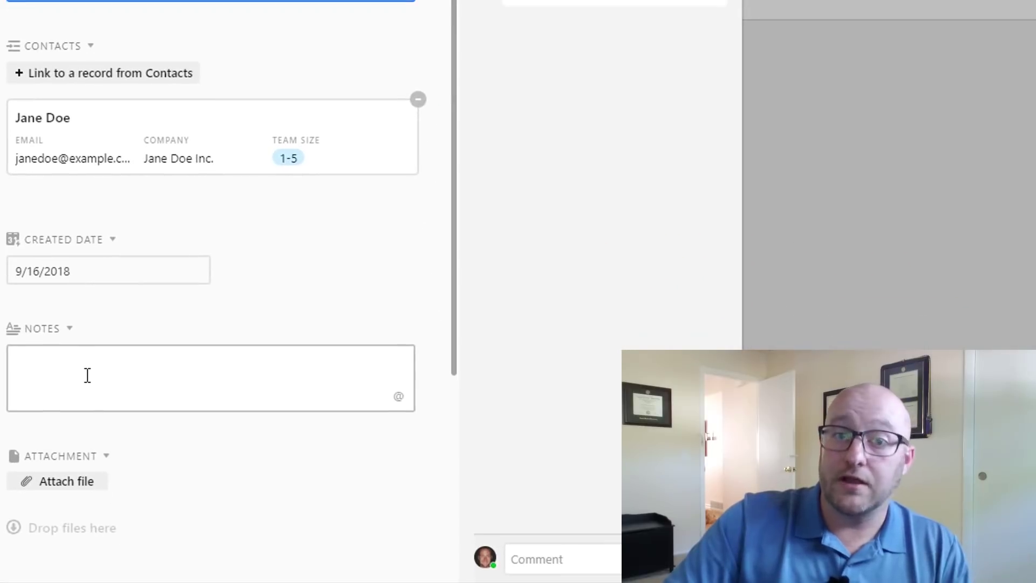
click(112, 508)
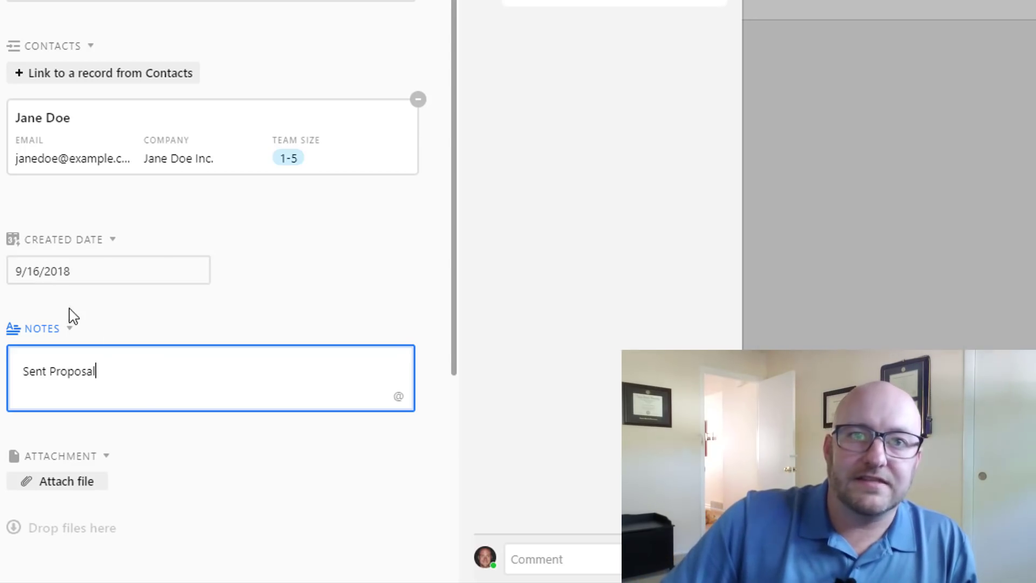
Set the touchpoint's Follow Up Date to 9/24/2018 and close its record
scroll(116, 312, down, 3)
scroll(156, 347, down, 2)
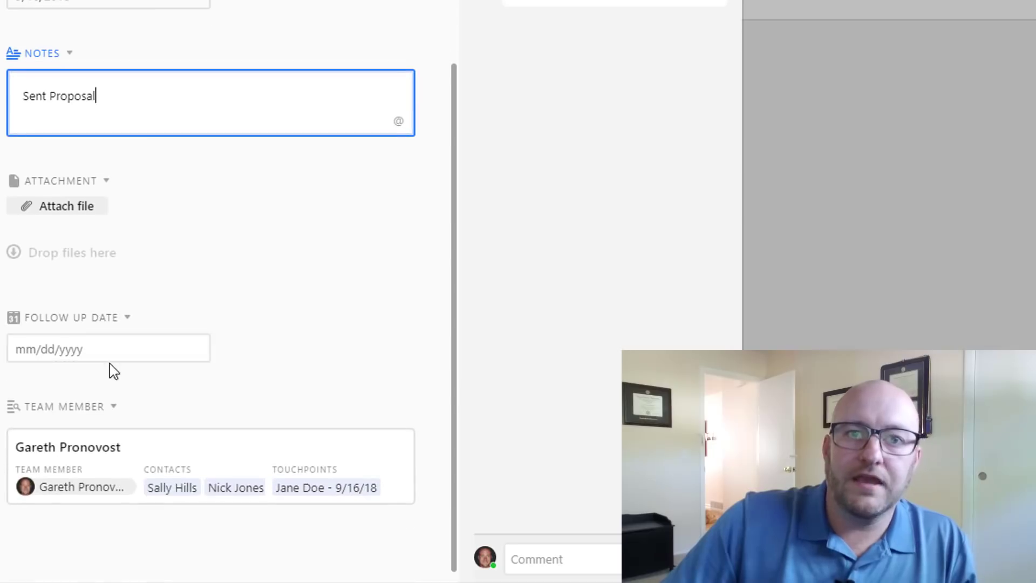
click(104, 354)
text(9/22)
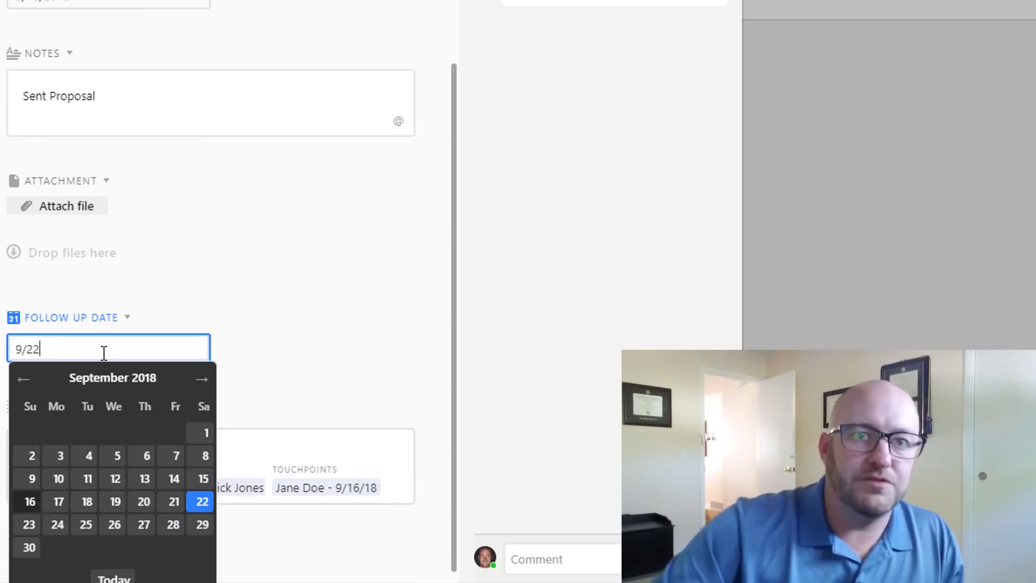
click(58, 525)
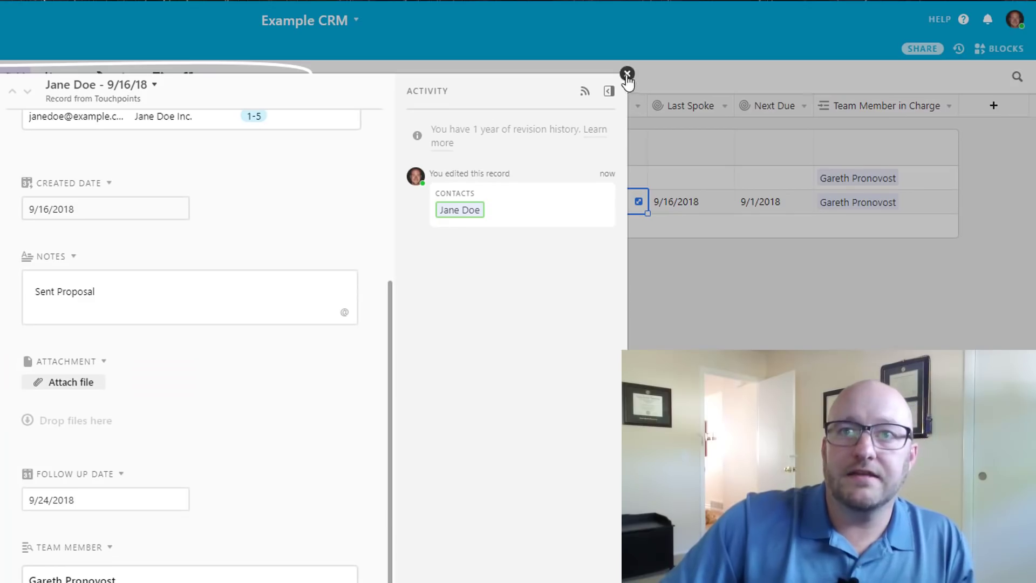
click(627, 73)
click(601, 387)
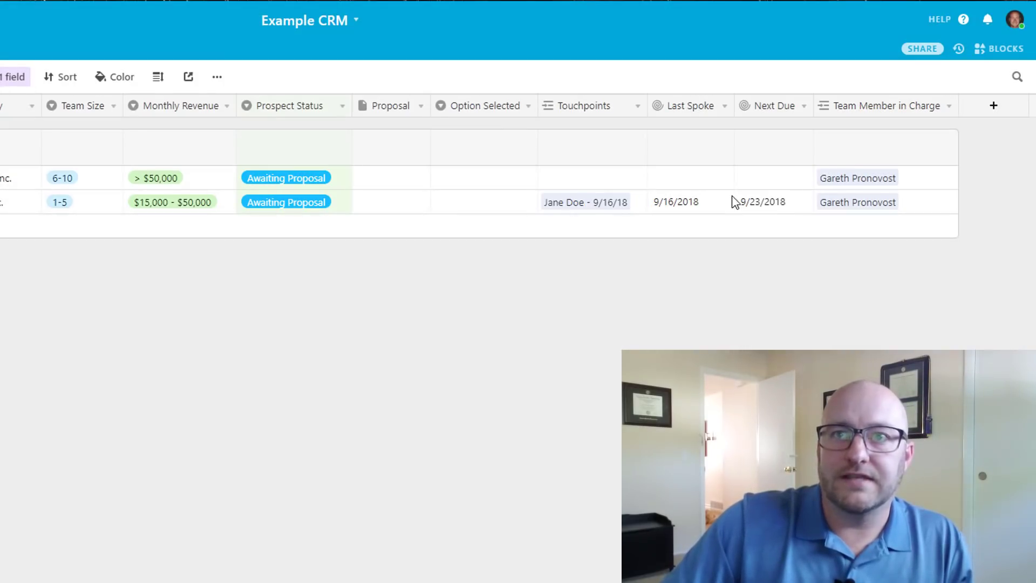
Set the second contact's Prospect Status to Negotiation
click(341, 209)
click(342, 209)
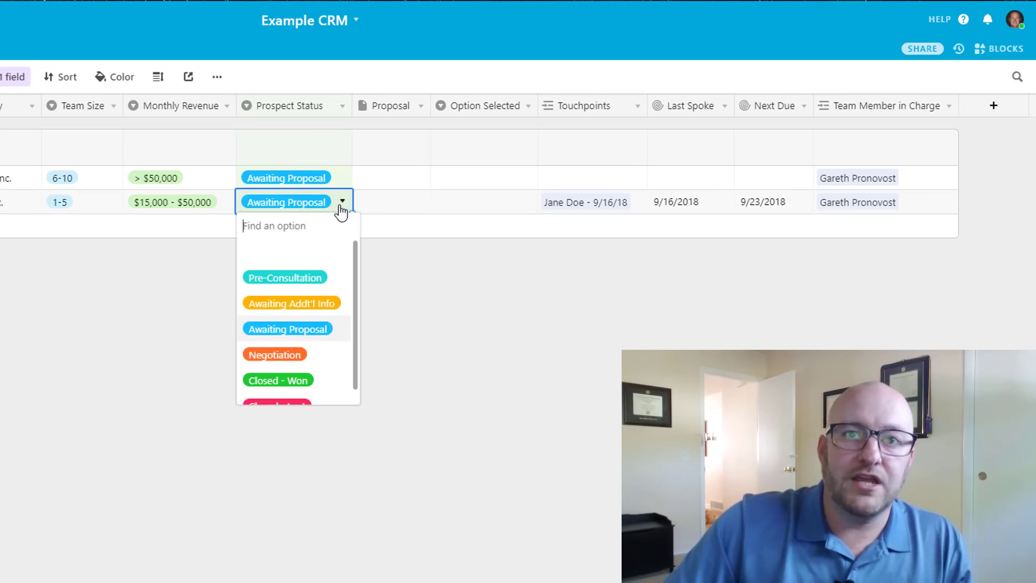
click(302, 361)
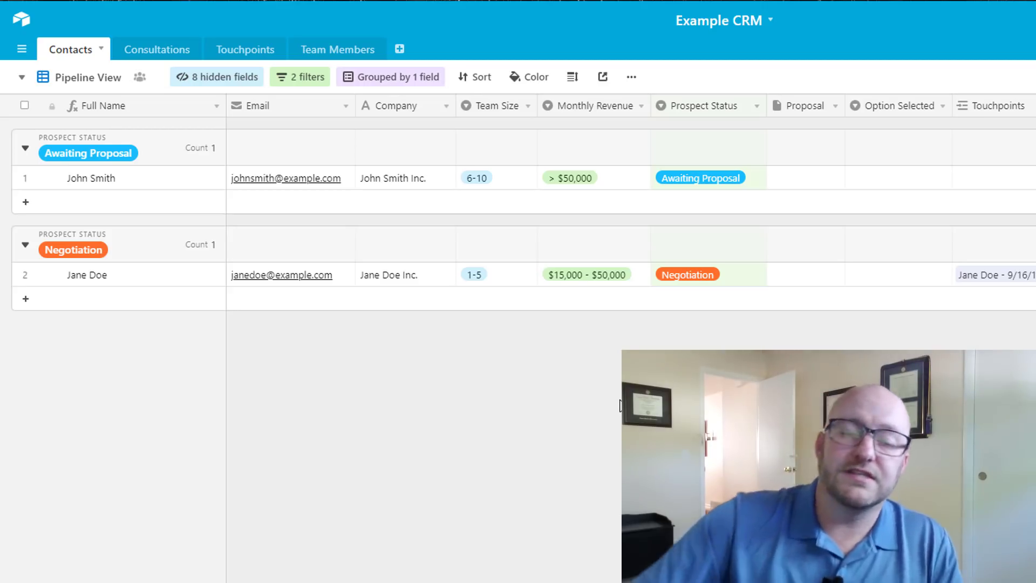
click(750, 276)
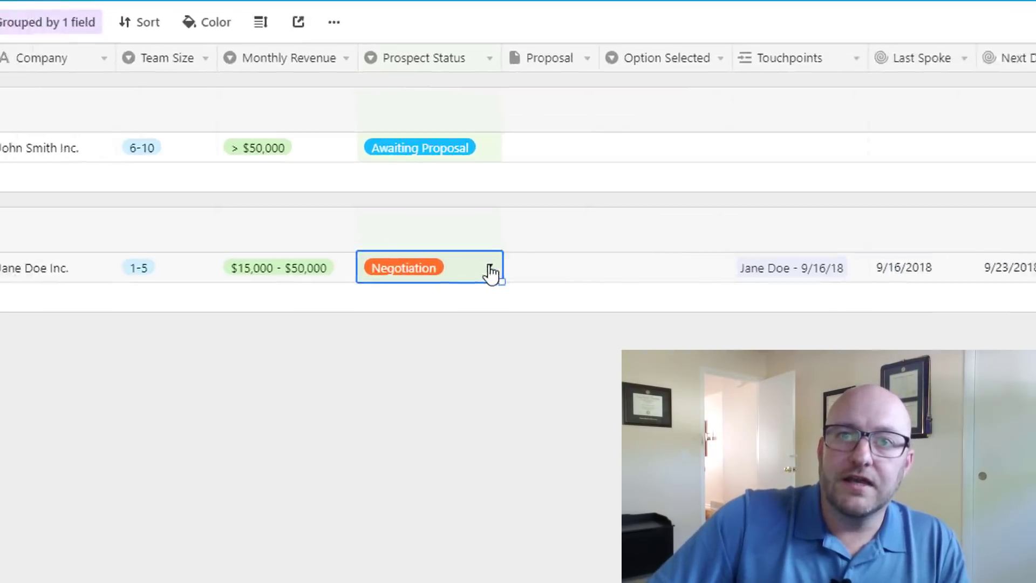
click(755, 275)
scroll(231, 507, down, 1)
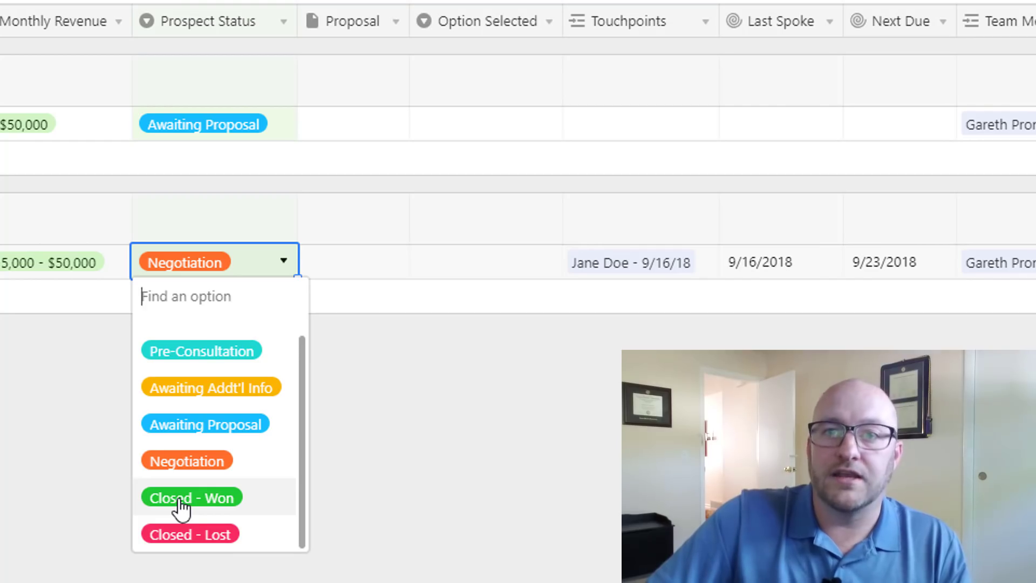
click(363, 356)
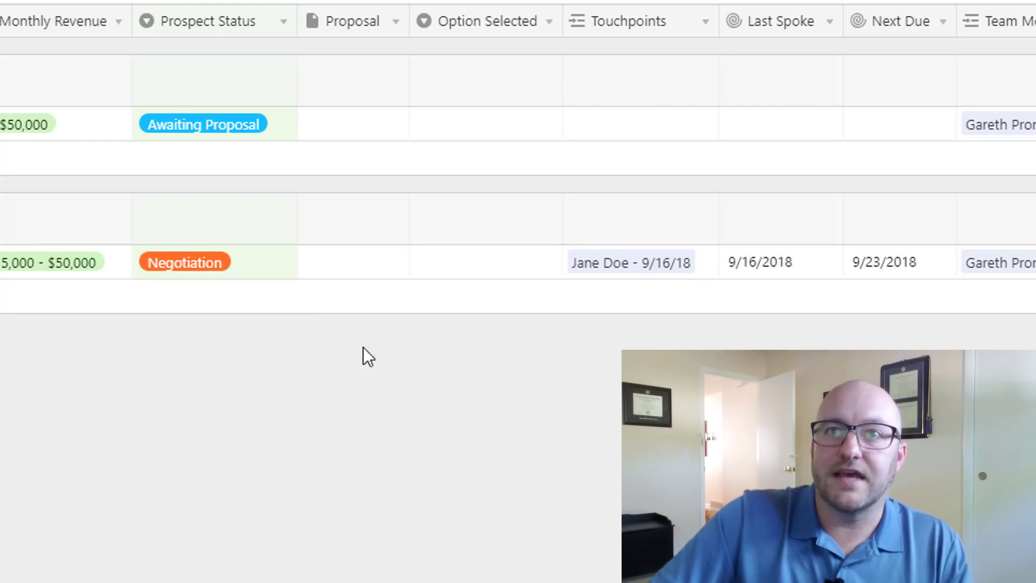
Set Option Selected to Option #2 for the contact in Negotiation
click(548, 269)
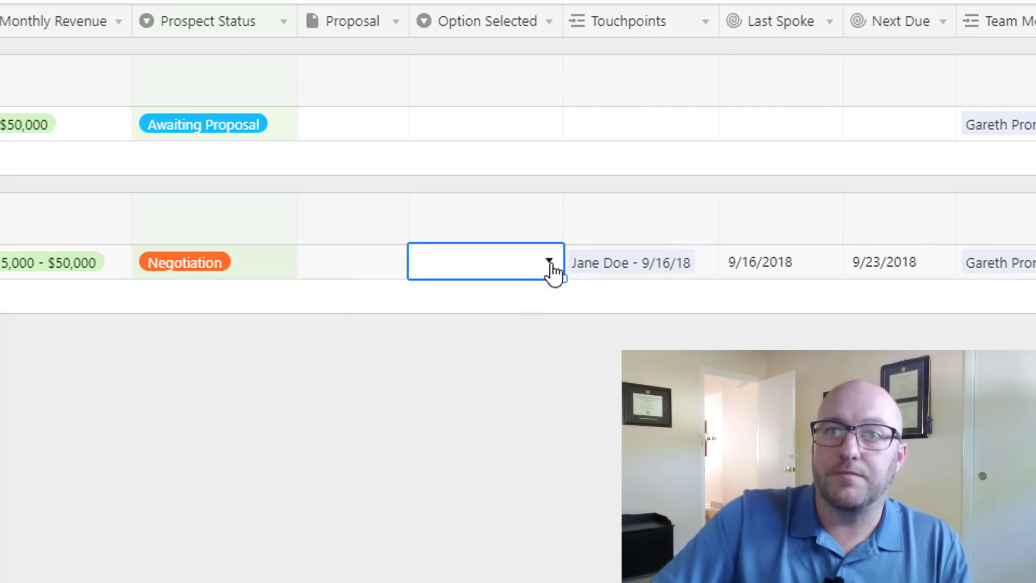
click(549, 262)
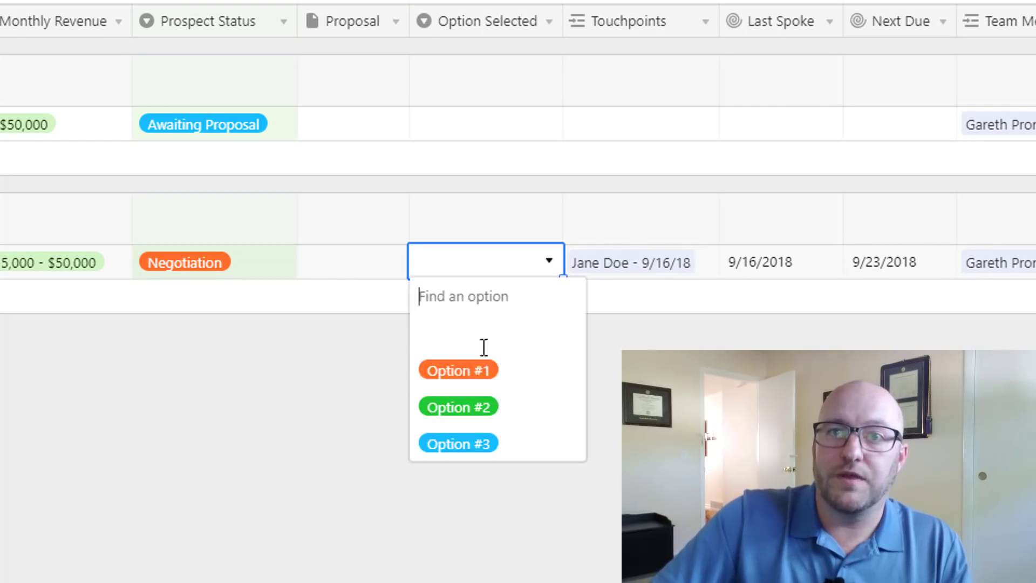
click(480, 414)
click(288, 267)
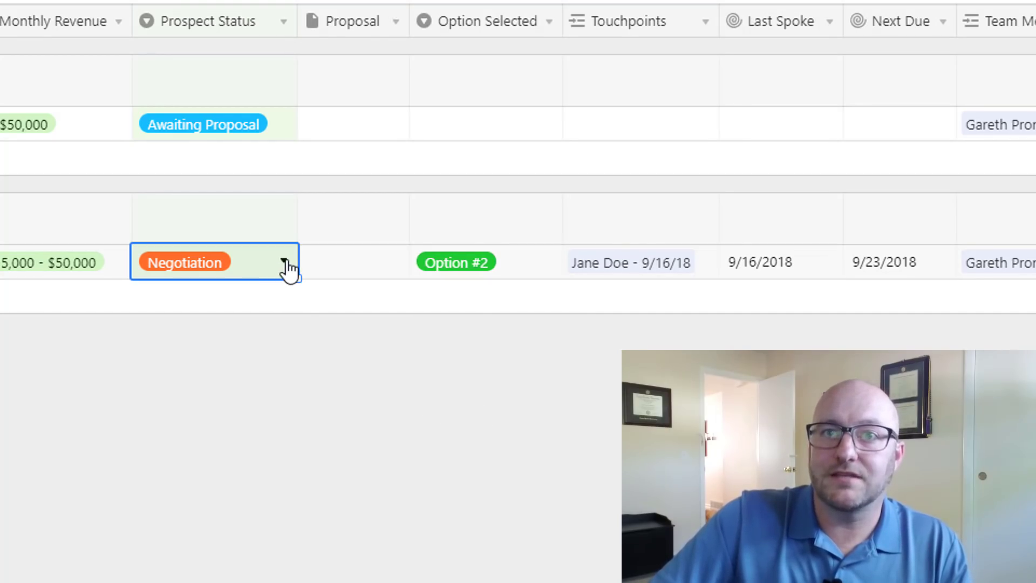
click(285, 263)
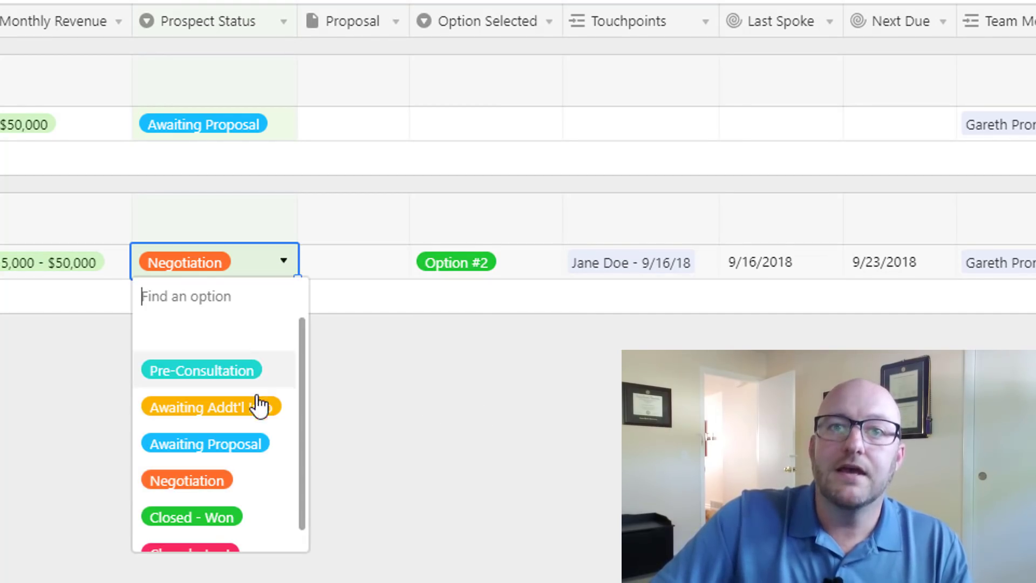
click(520, 410)
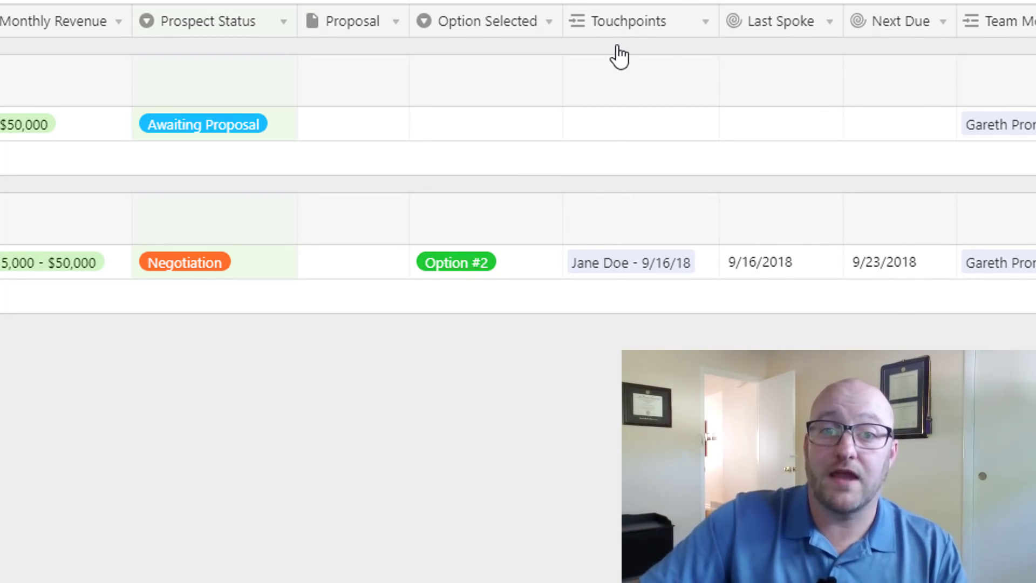
Set the Prospect Status of the contact in Negotiation to Closed - Won
click(281, 268)
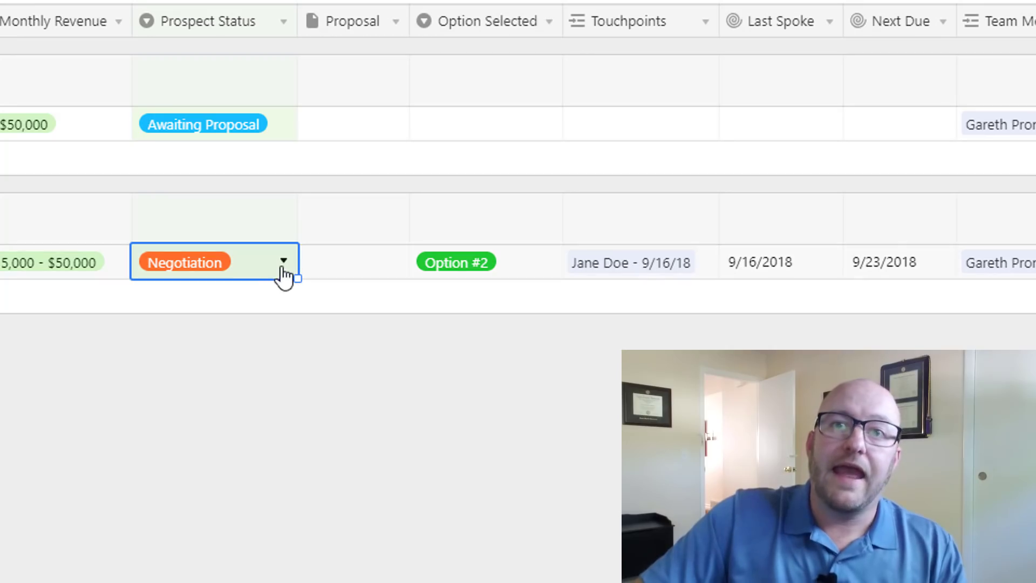
click(261, 274)
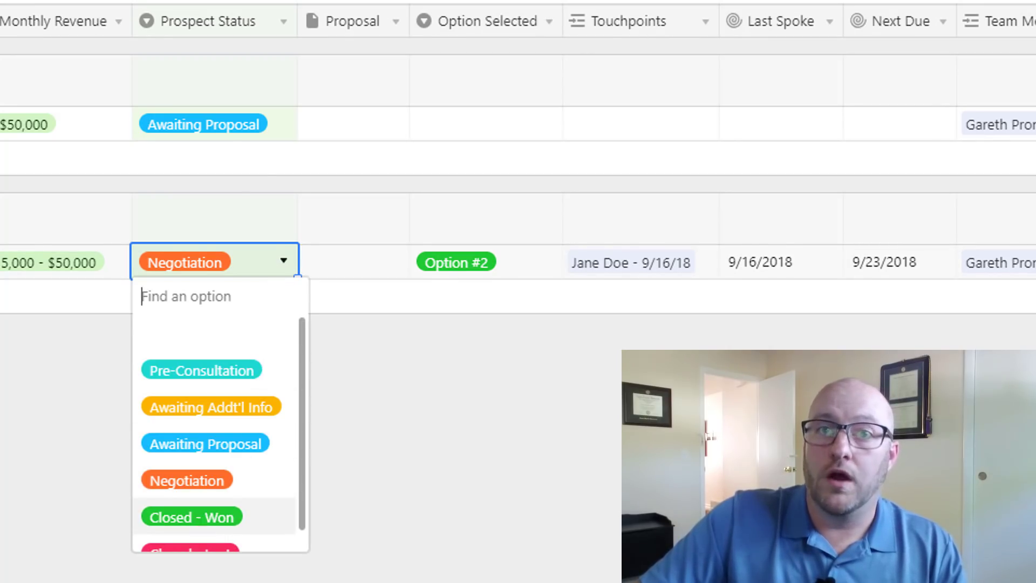
click(200, 515)
click(88, 436)
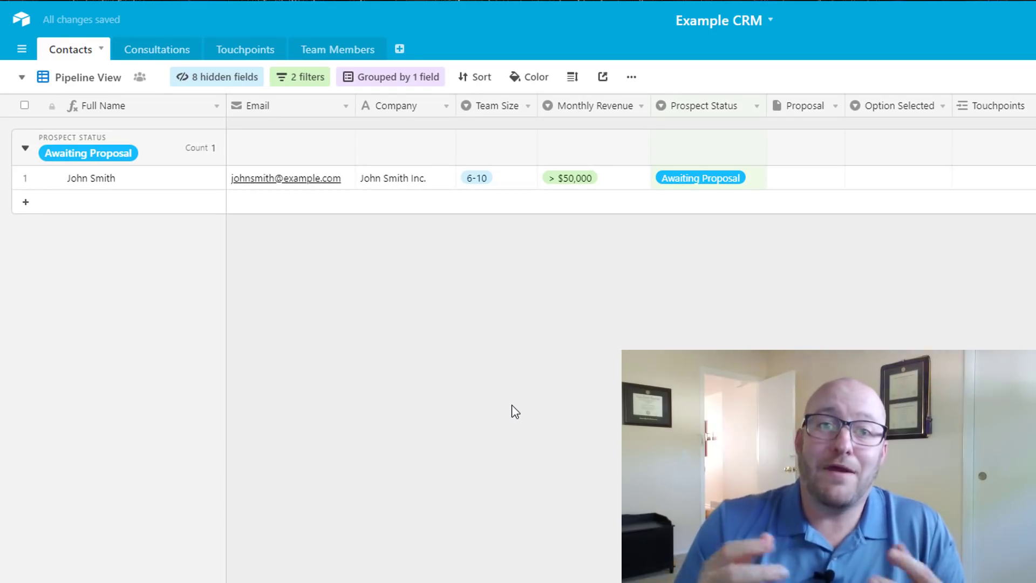
Switch to the Open Projects board and move the contact's card from Creating Invoice to Payment Pending
click(90, 79)
click(94, 175)
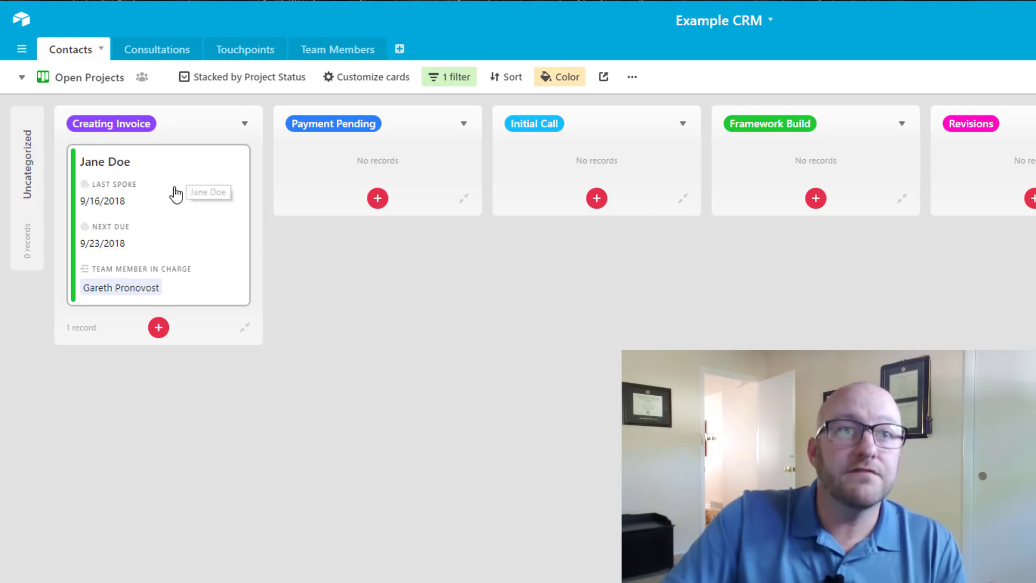
drag(166, 200, 381, 176)
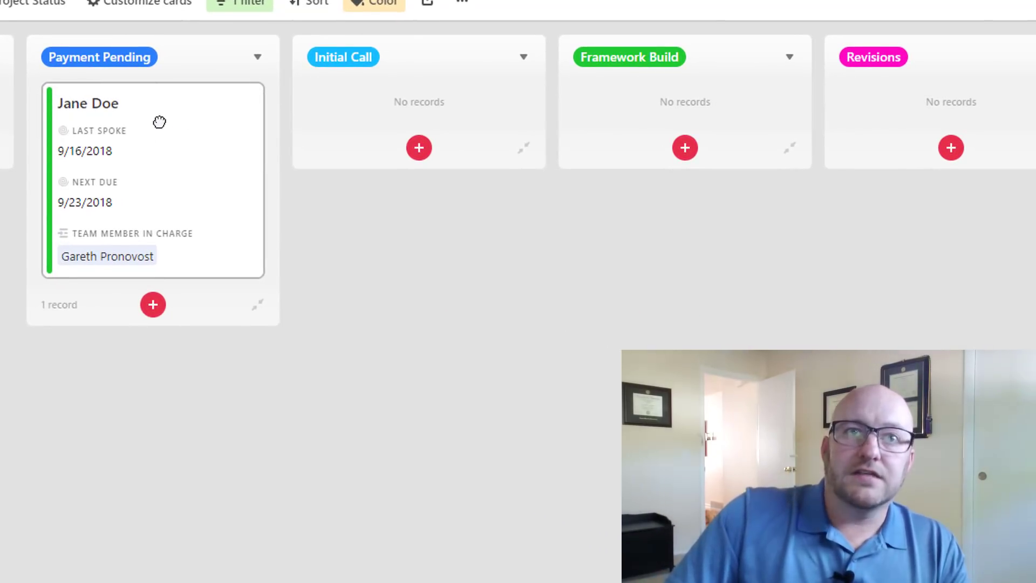
Open the Payment Pending contact's record and add a new linked touchpoint to it
click(159, 122)
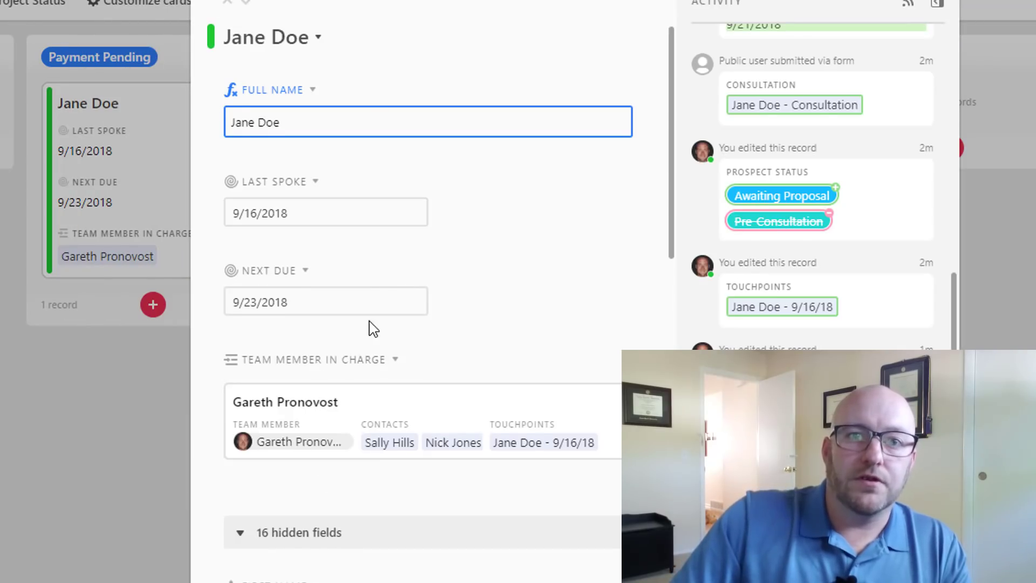
scroll(377, 463, down, 10)
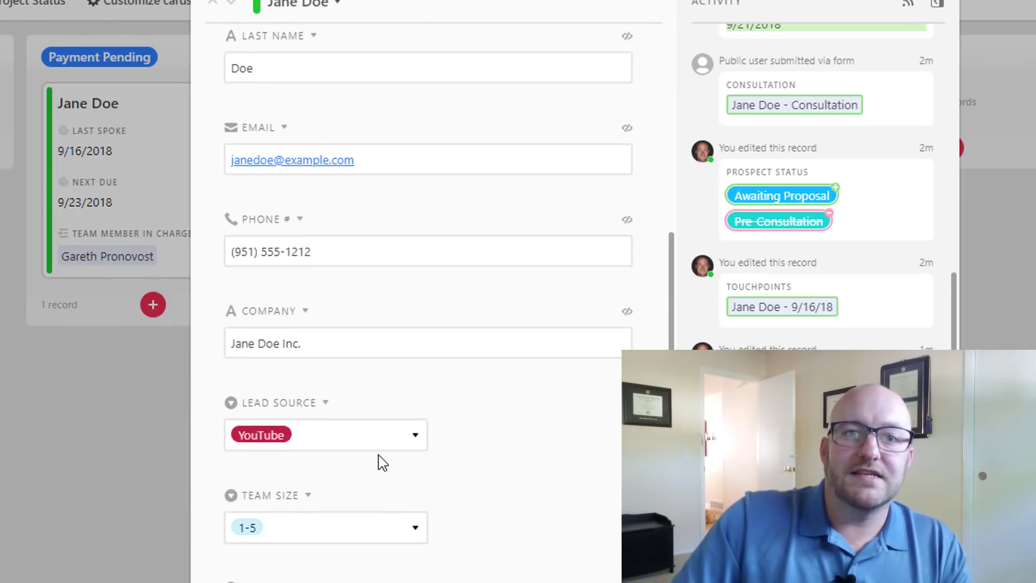
scroll(382, 462, down, 12)
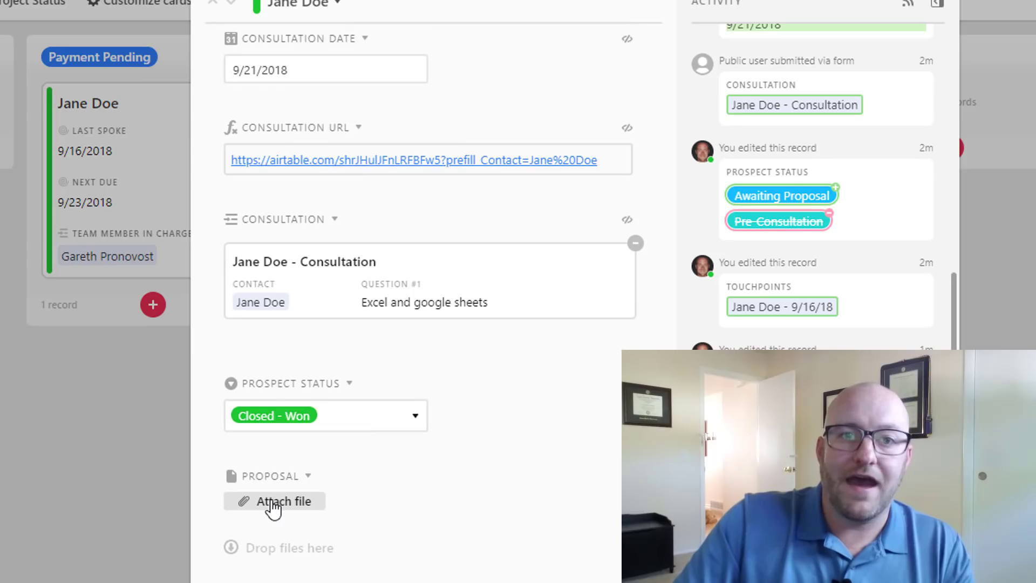
scroll(405, 485, down, 5)
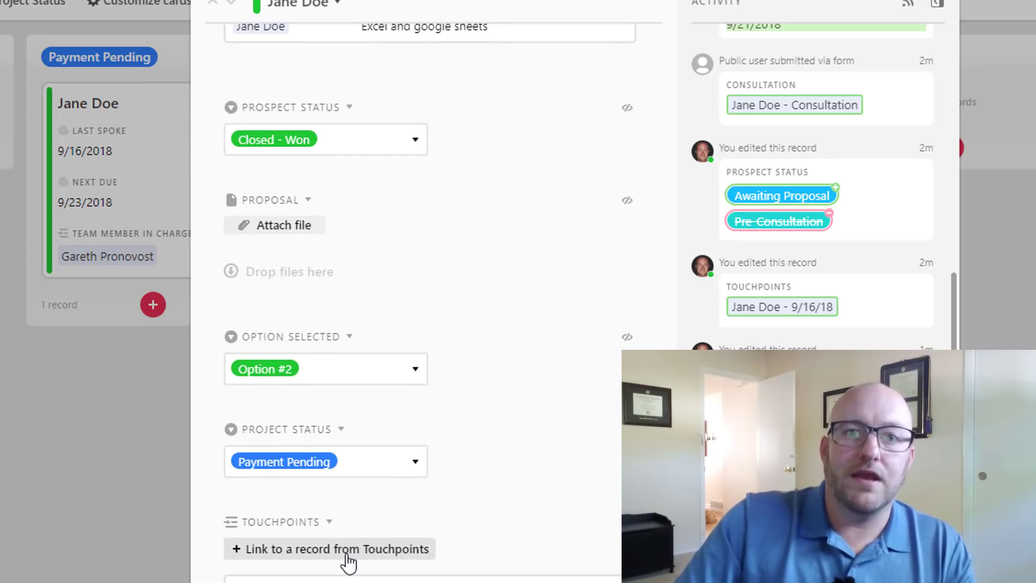
click(345, 549)
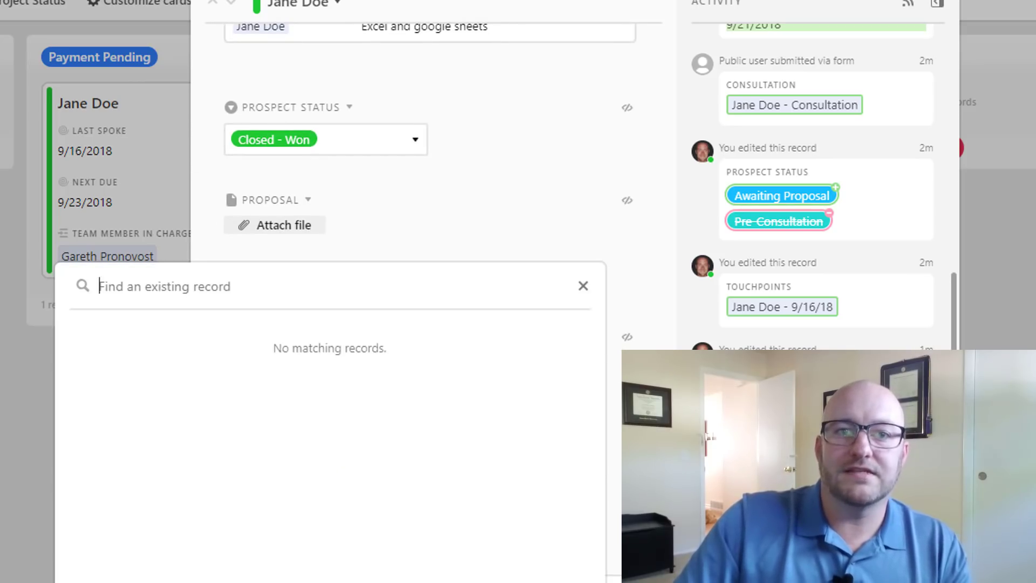
click(330, 575)
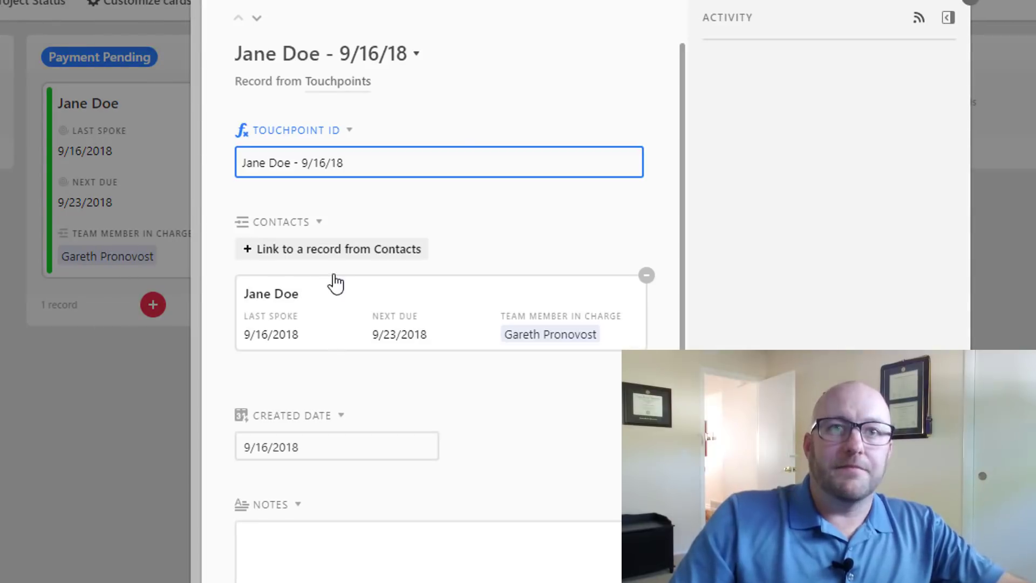
Enter the note "Sent invoice for option #2" in the touchpoint, set its Follow Up Date to 9/25/2018, and return to the board
click(303, 543)
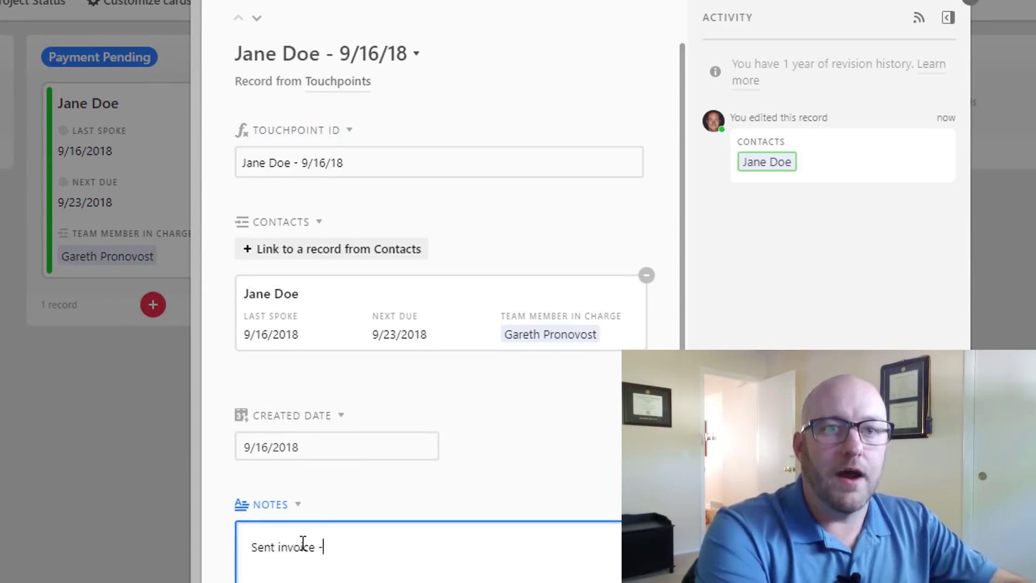
text(Sent invoice -)
key(BackSpace)
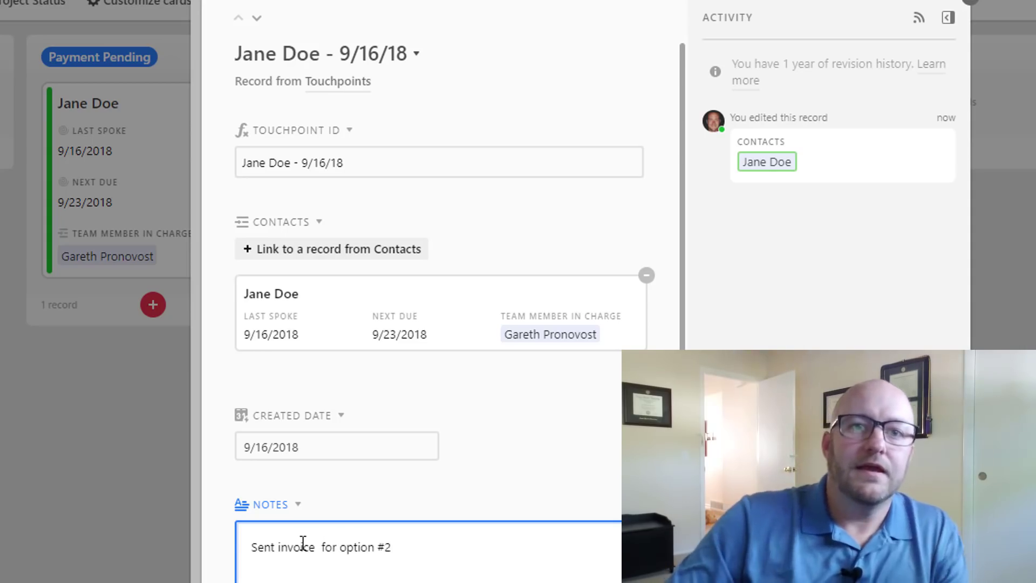
scroll(363, 561, down, 5)
click(303, 514)
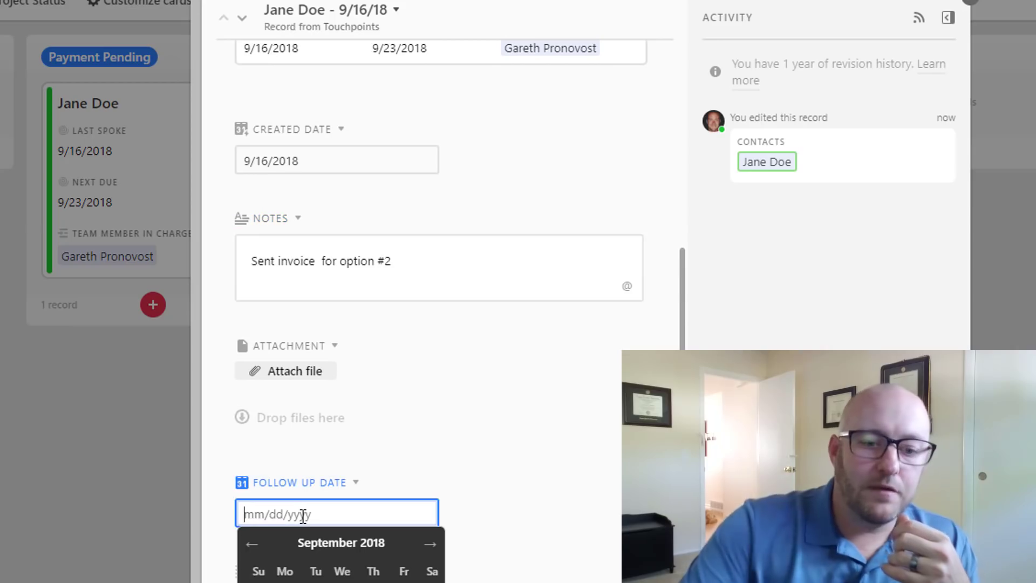
text(9/)
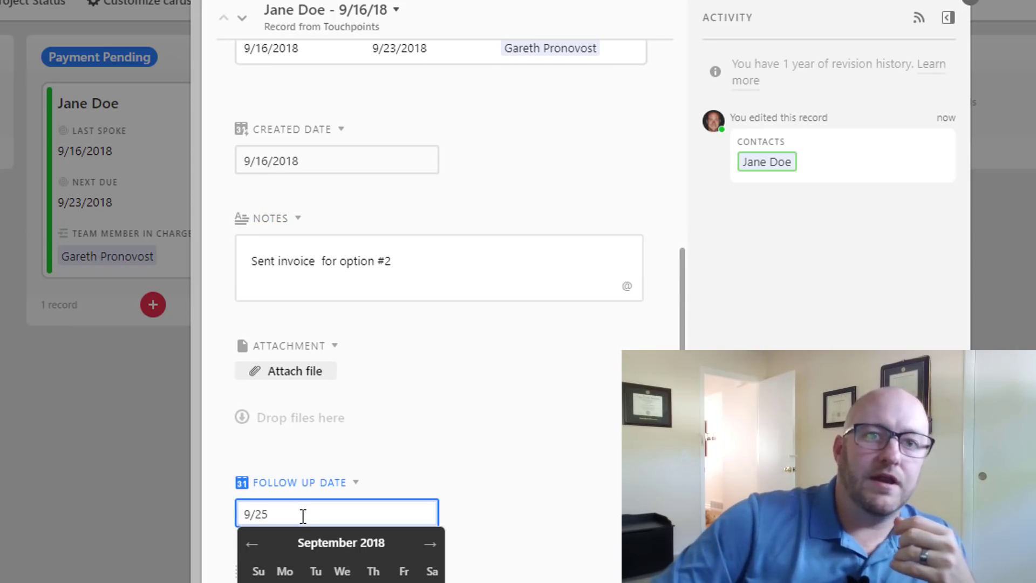
text(25)
key(Return)
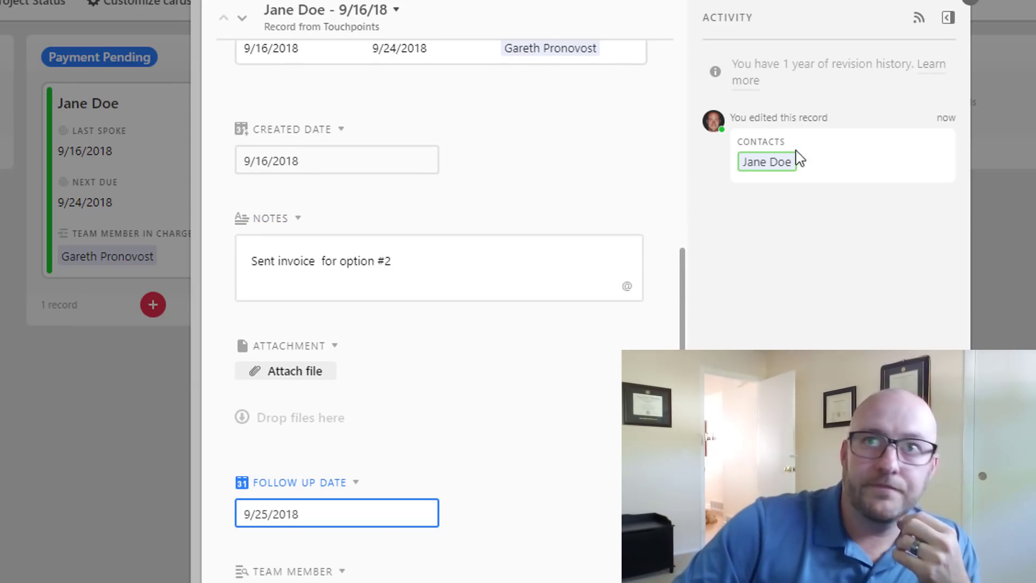
click(968, 6)
click(967, 6)
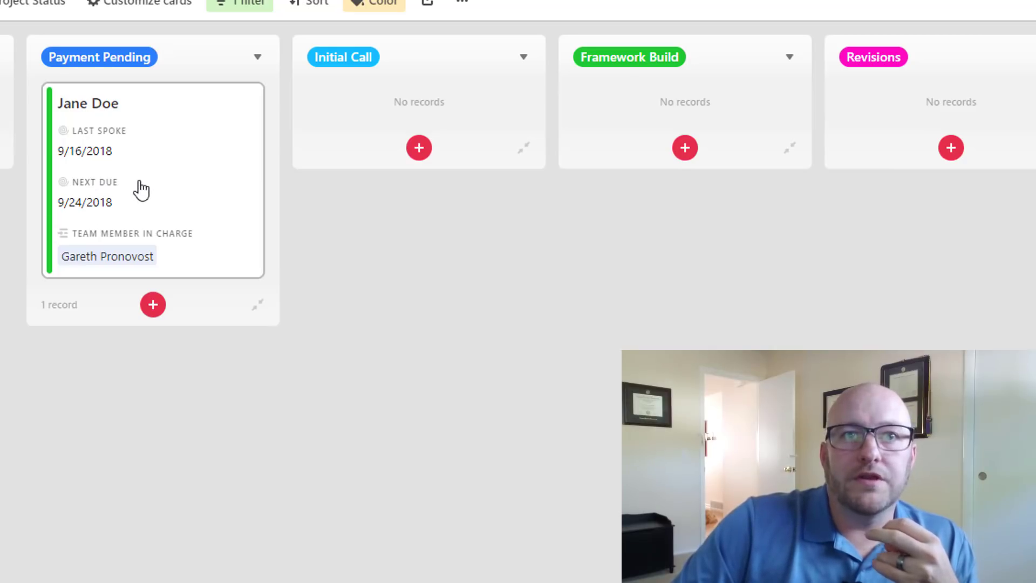
Move the contact's card from Payment Pending to Initial Call, and on to Framework Build
drag(144, 191, 405, 186)
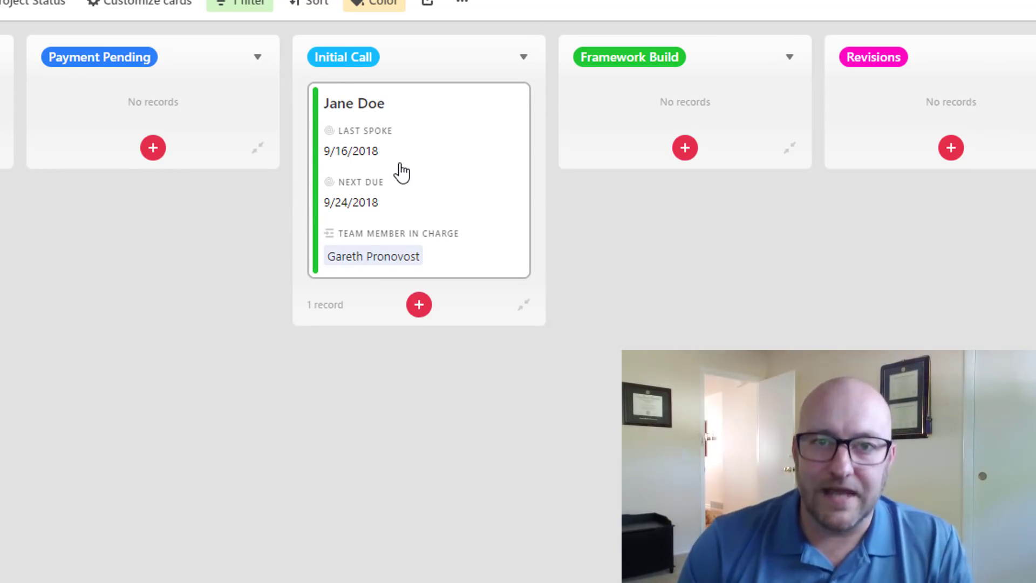
drag(402, 173, 663, 151)
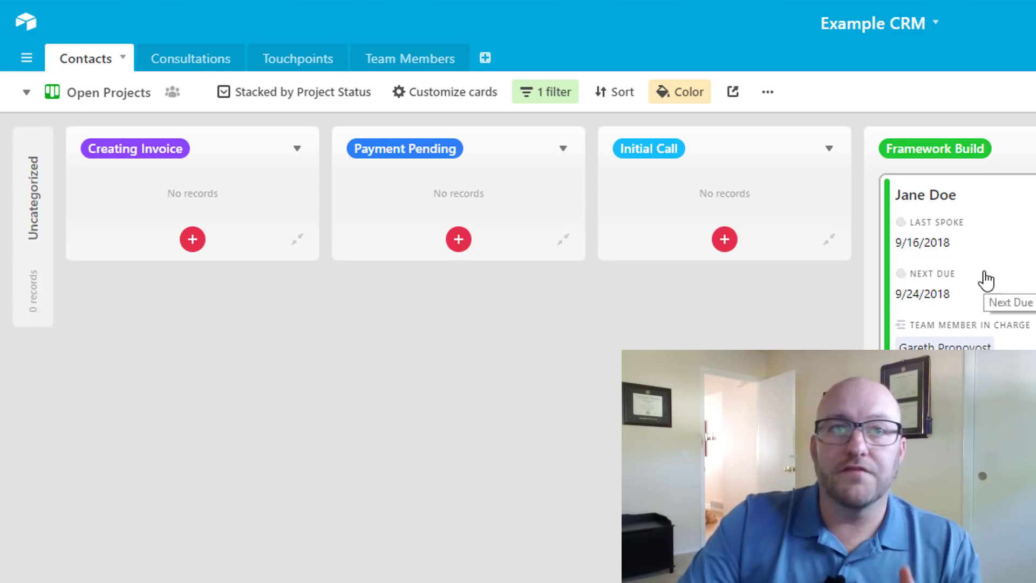
Check the Touchpoints table, return to the Open Projects board, and move the contact's card from Framework Build to Work Completed
click(312, 62)
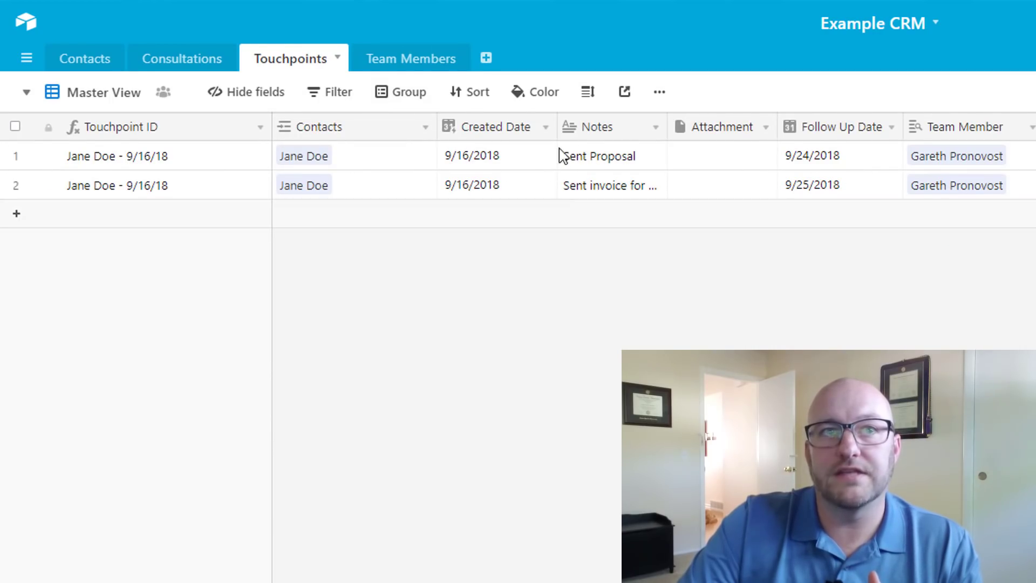
click(171, 68)
click(103, 63)
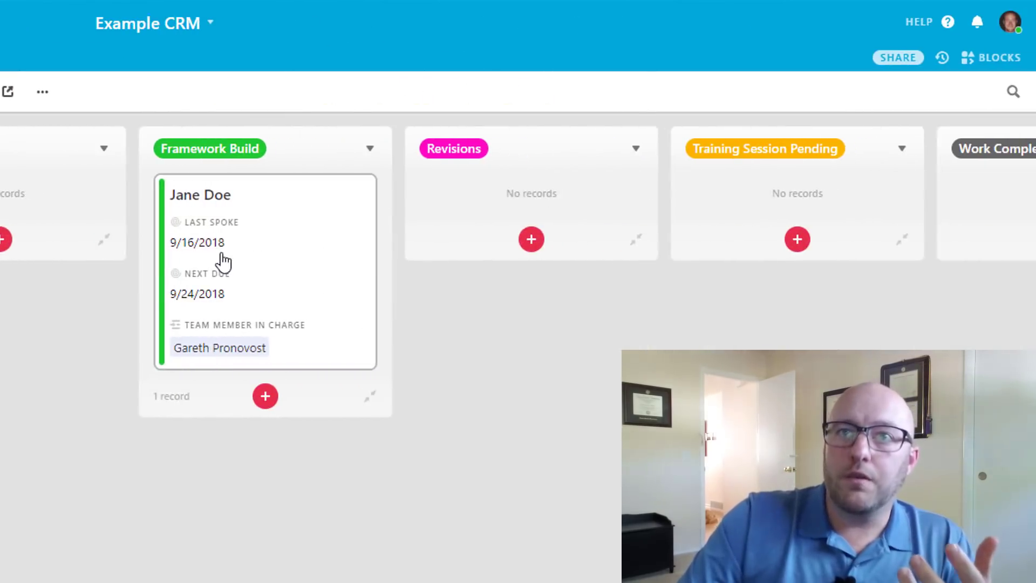
drag(223, 262, 874, 240)
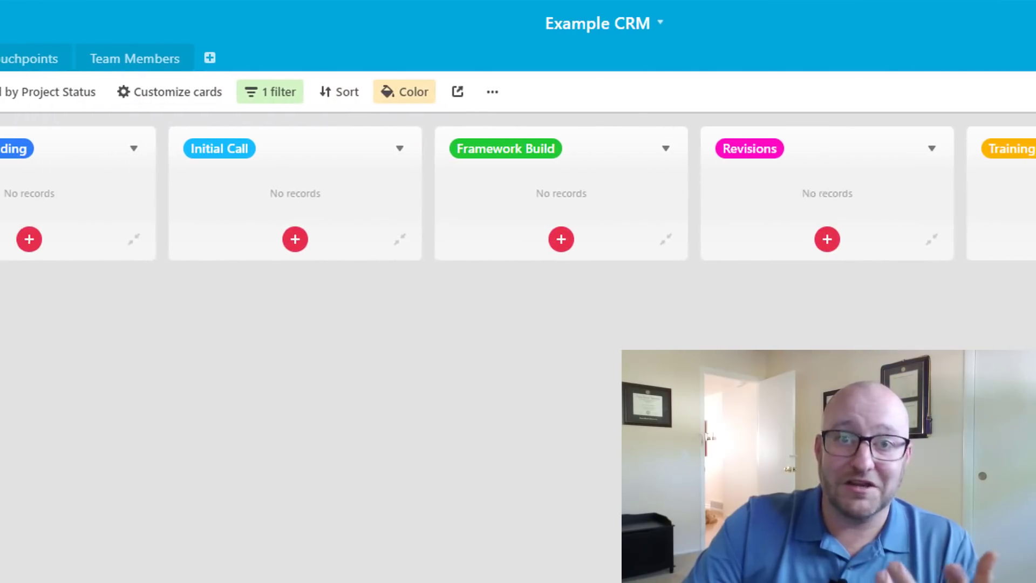
Add a second filter condition to the Open Projects board on the Option Selected field, using the operator "is not"
click(270, 92)
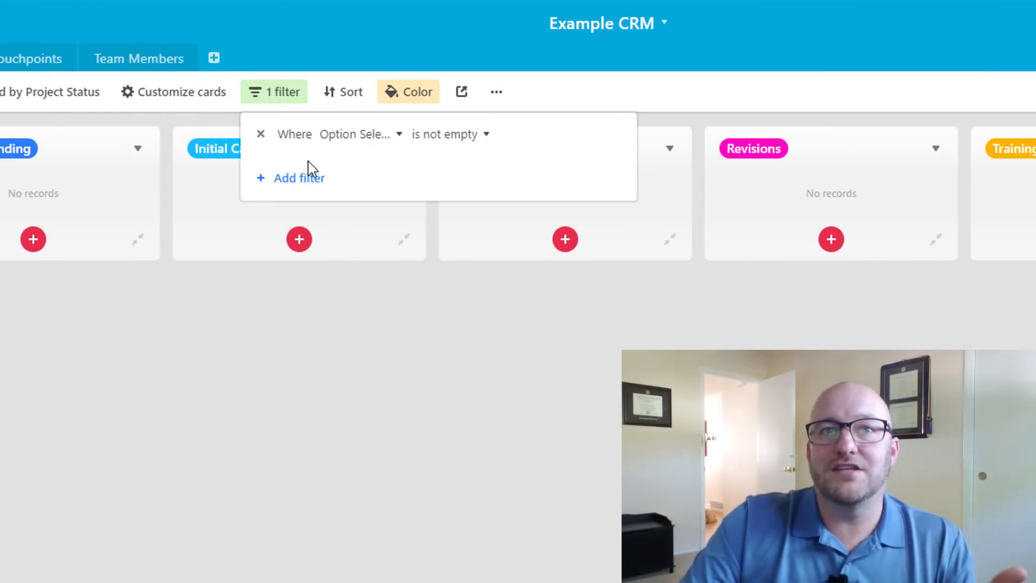
click(296, 180)
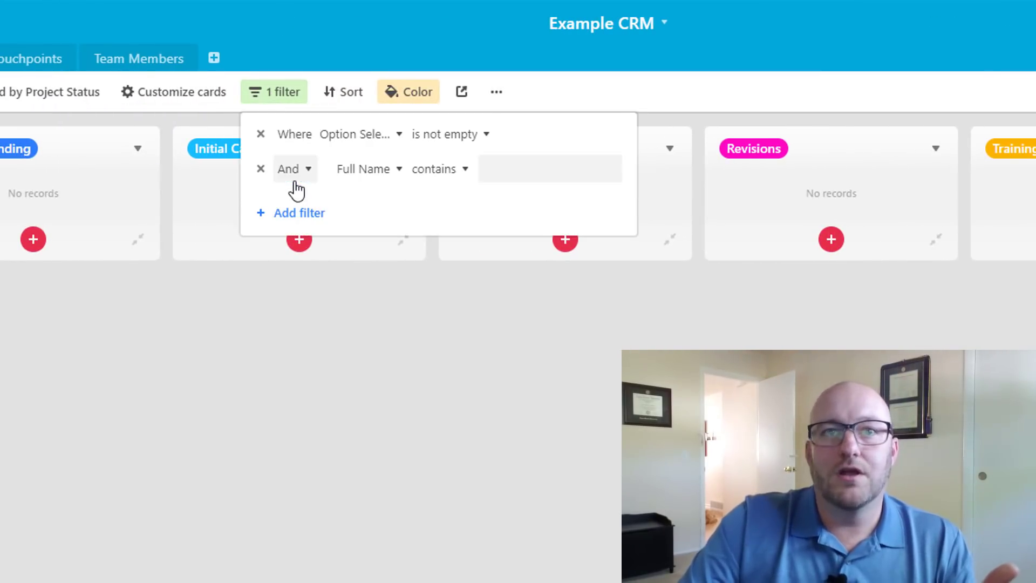
click(374, 183)
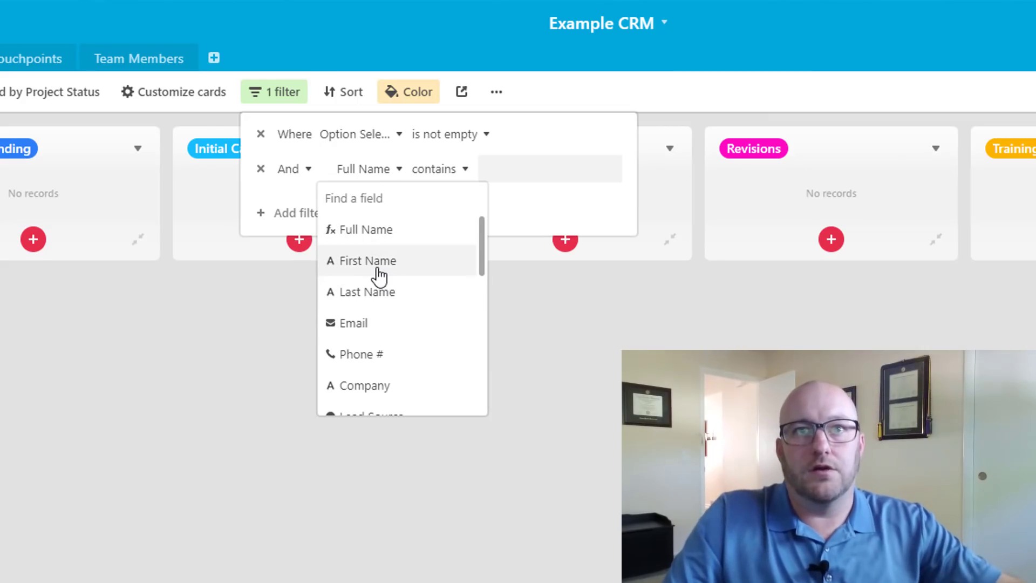
scroll(393, 338, down, 4)
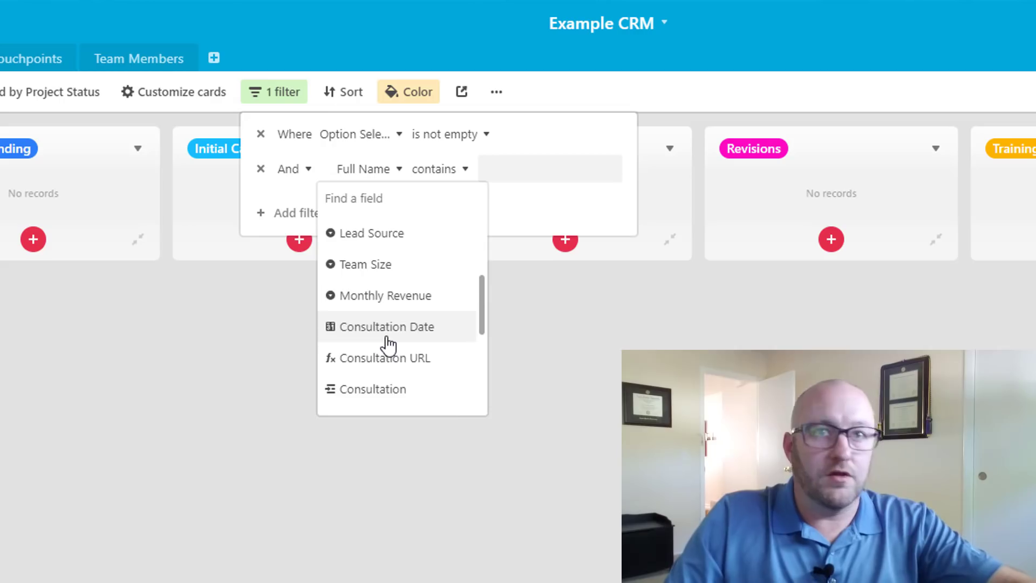
text(op)
click(369, 229)
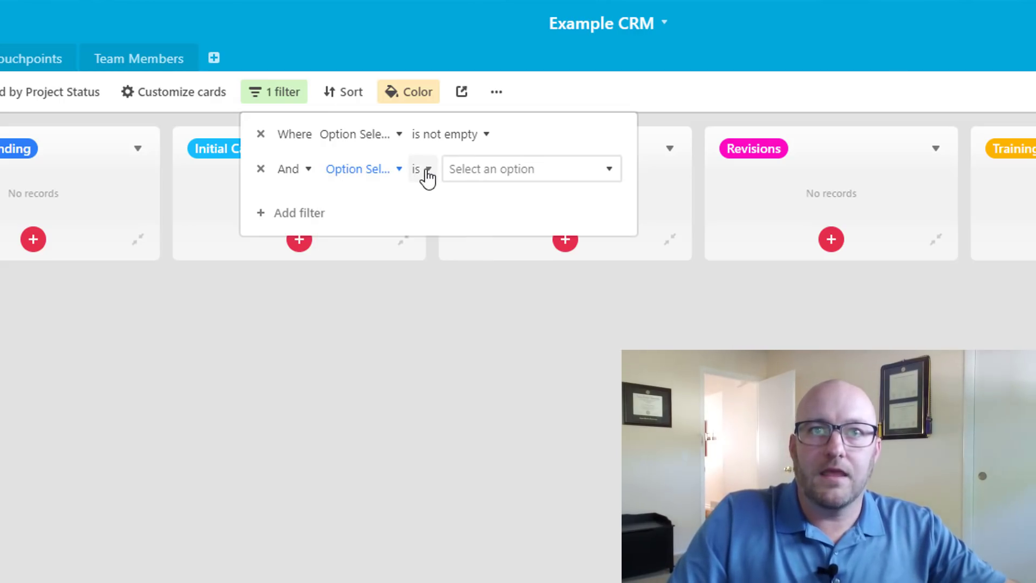
click(427, 172)
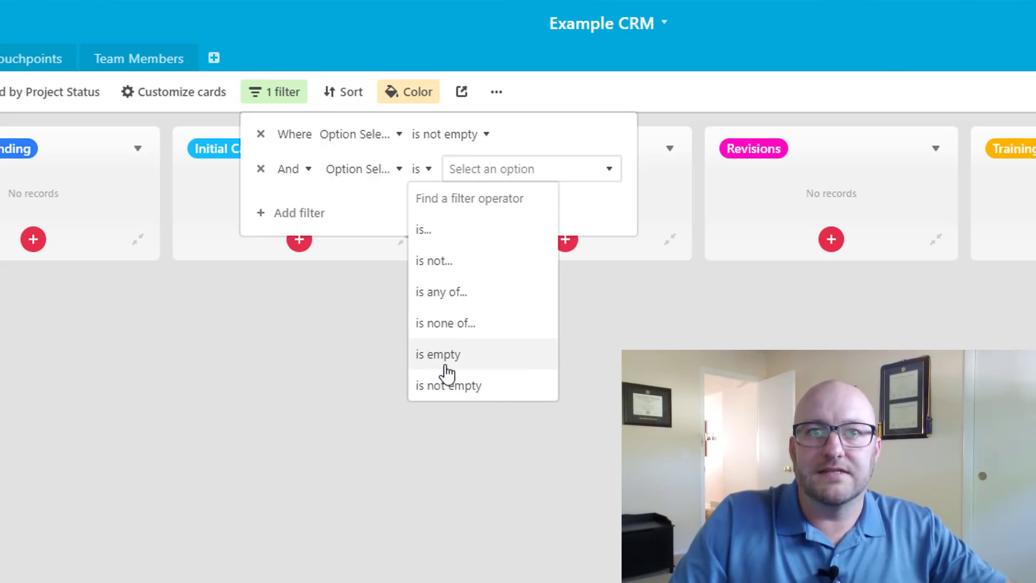
click(441, 260)
click(492, 180)
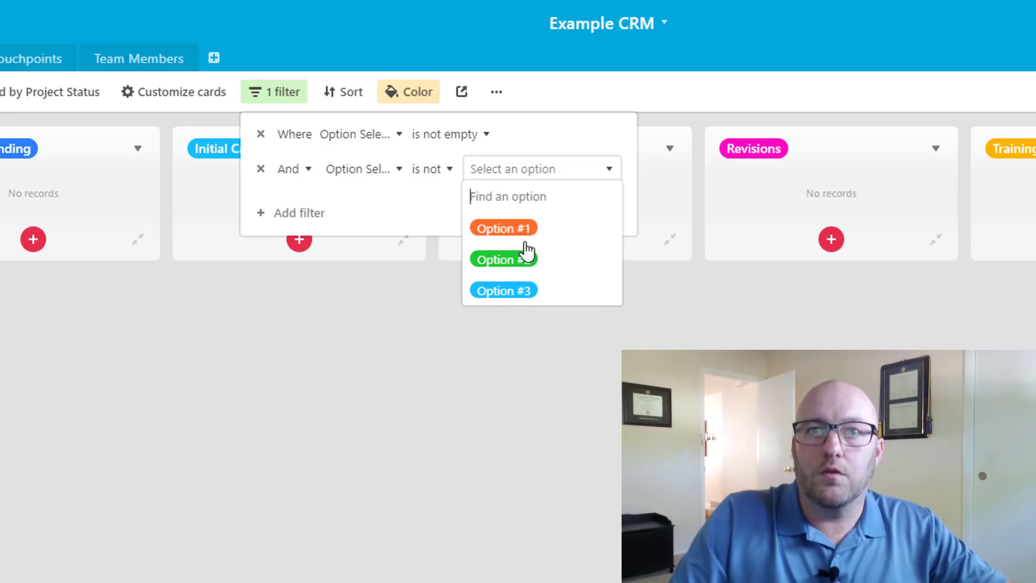
Change the second filter condition's field to Project Status and set its excluded option to Work Completed
click(378, 169)
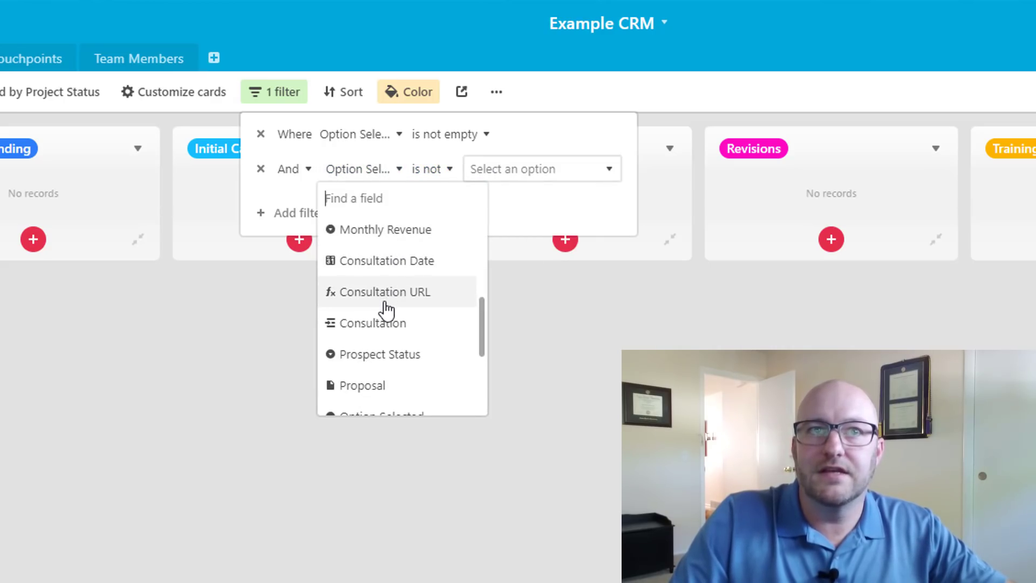
scroll(397, 391, down, 3)
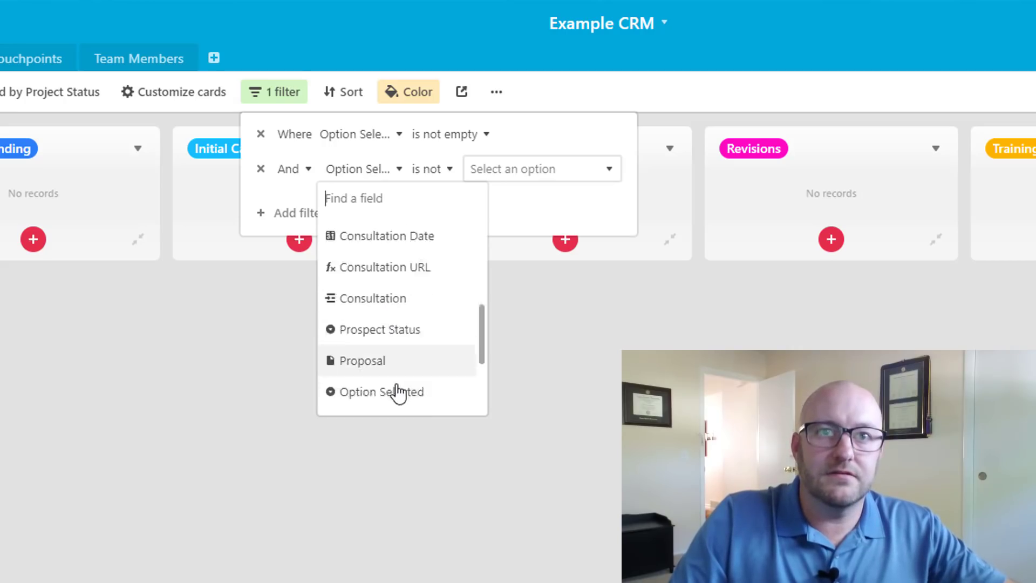
click(393, 355)
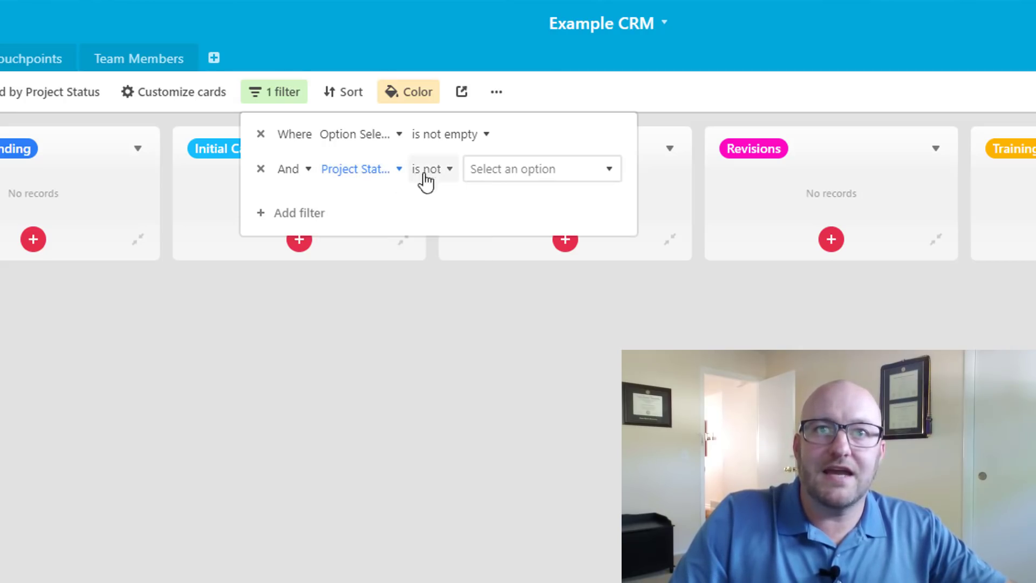
click(517, 169)
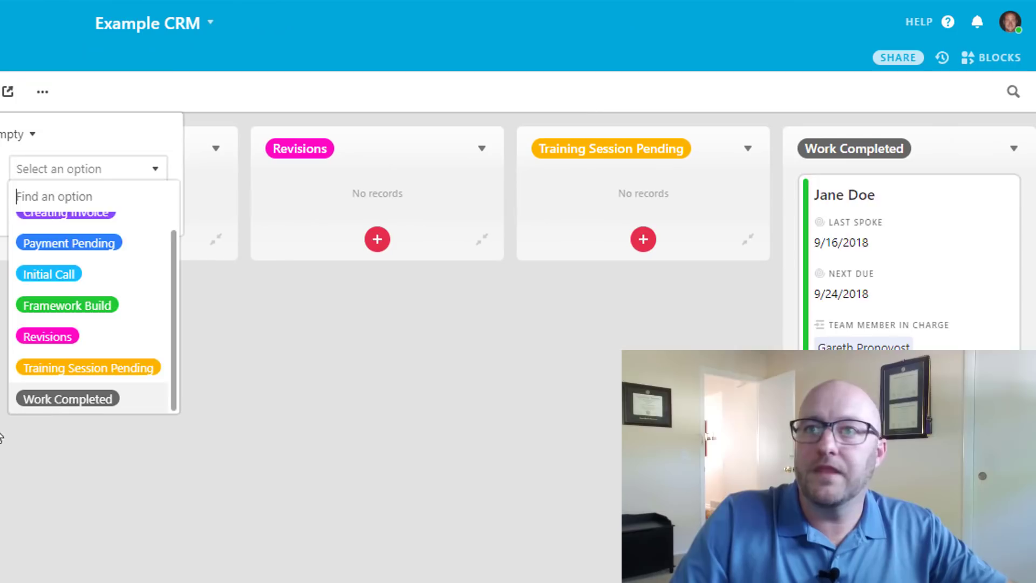
click(578, 322)
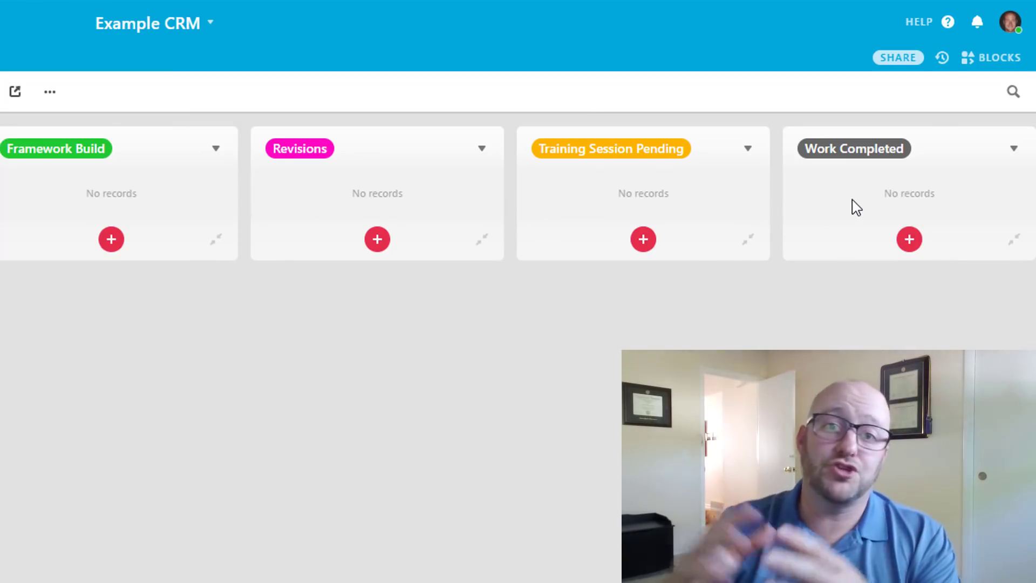